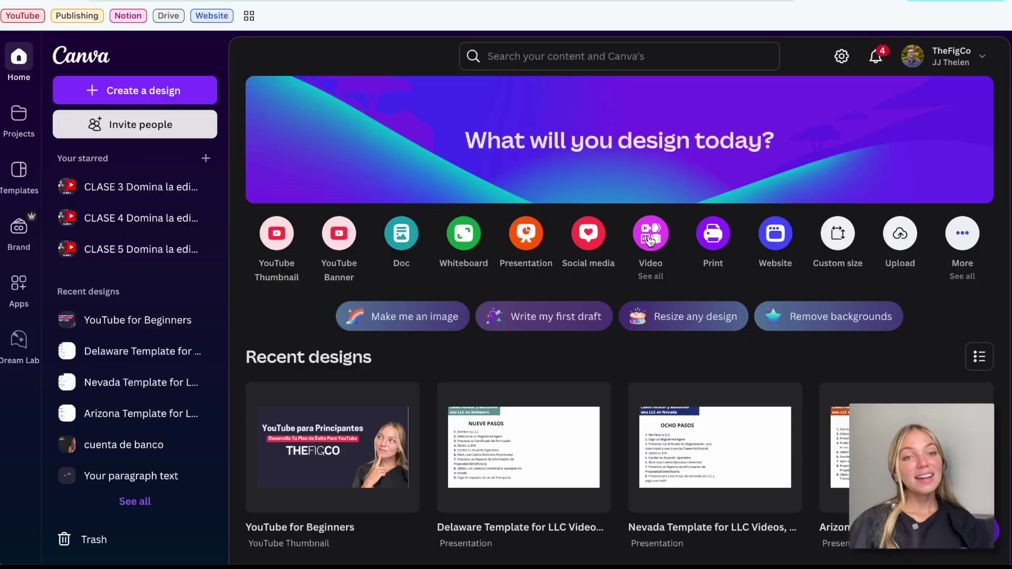
Try a custom size with height 144, then start a blank Video (1080p) design instead
click(650, 235)
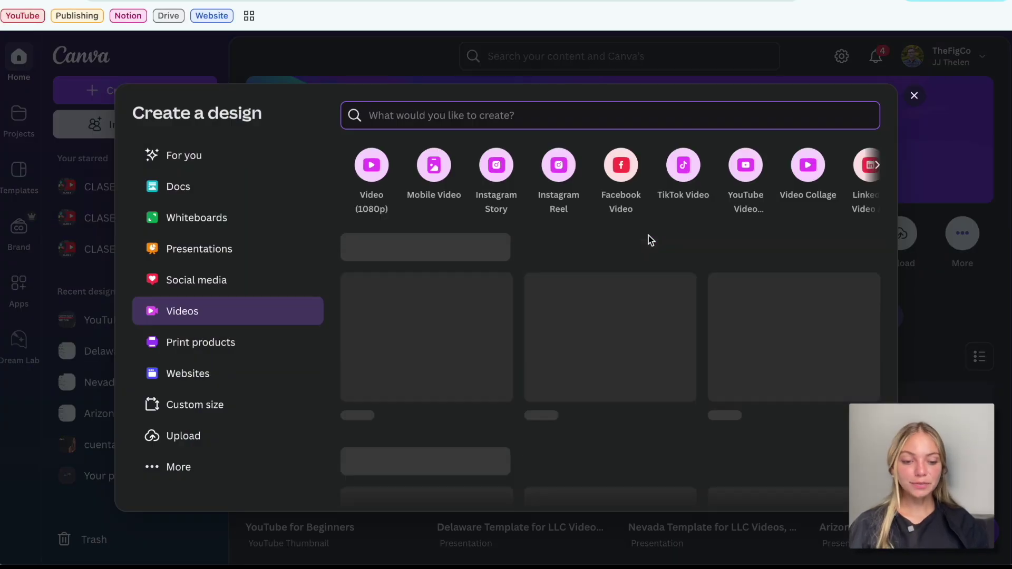
click(226, 408)
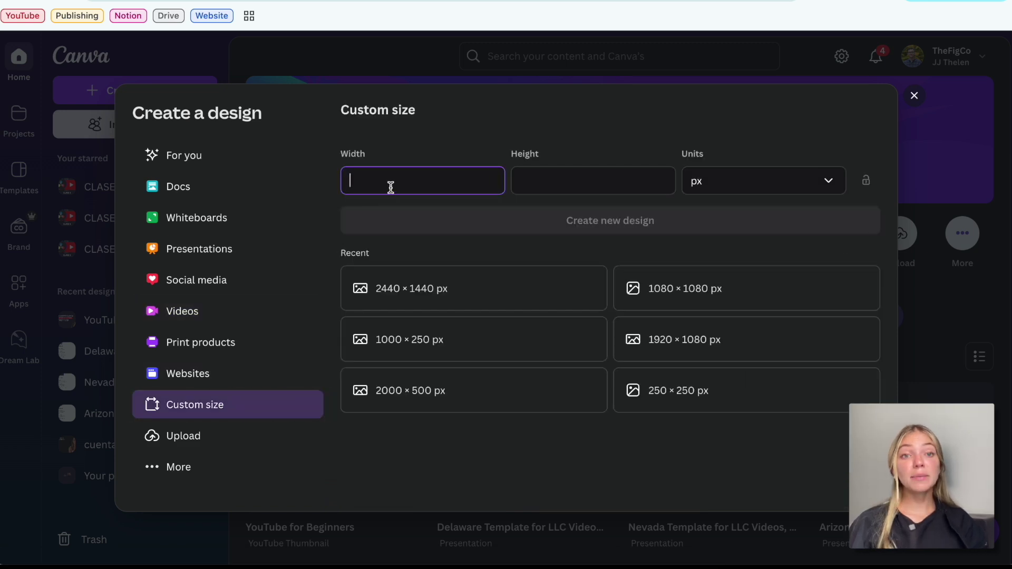
click(543, 174)
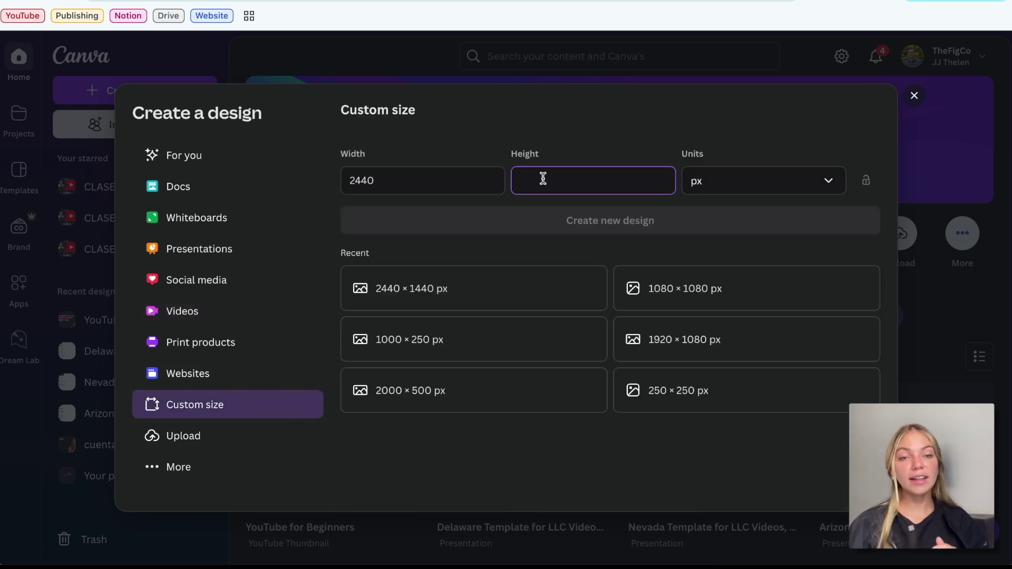
text(144)
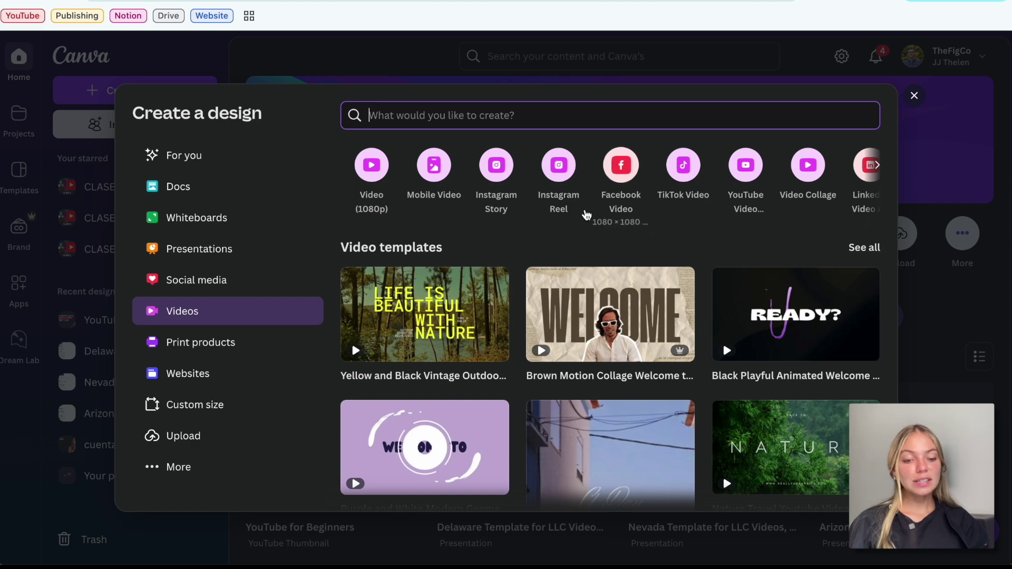
scroll(682, 190, right, 4)
scroll(682, 183, left, 5)
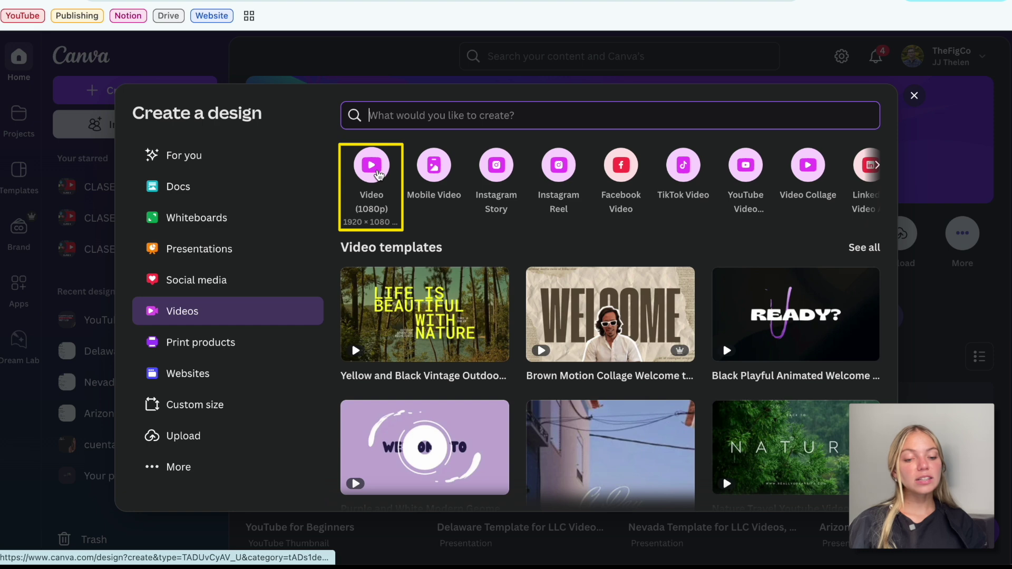
click(372, 168)
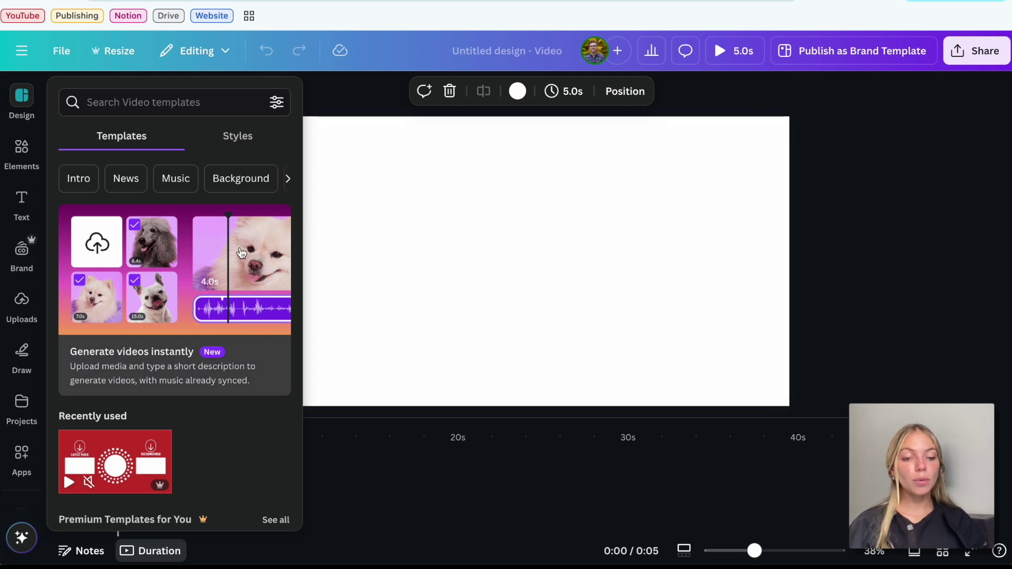
Add the 8.1s sunset-over-ocean clip from Uploads and set it as the full-canvas background
click(21, 306)
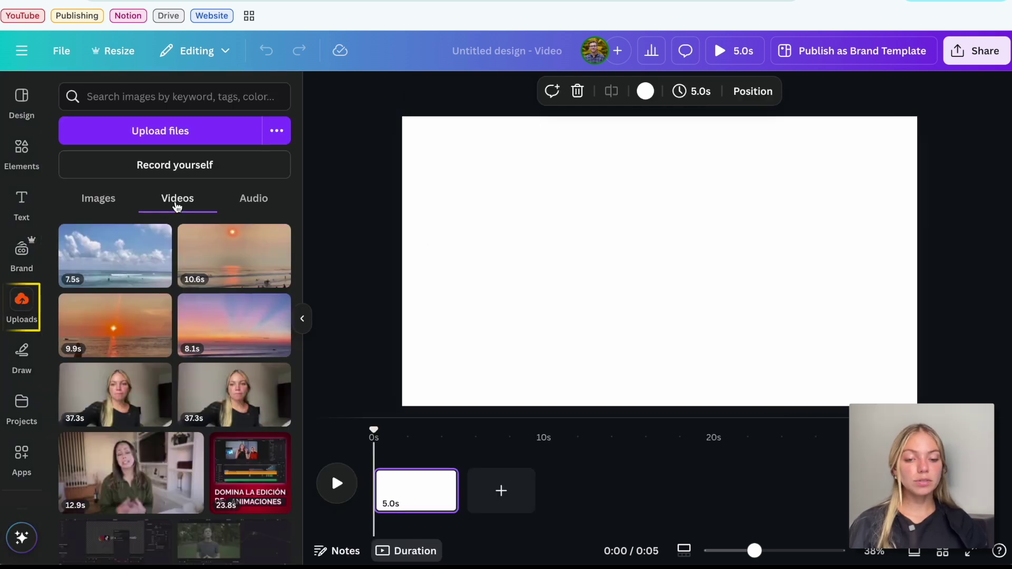
click(234, 325)
drag(838, 361, 876, 384)
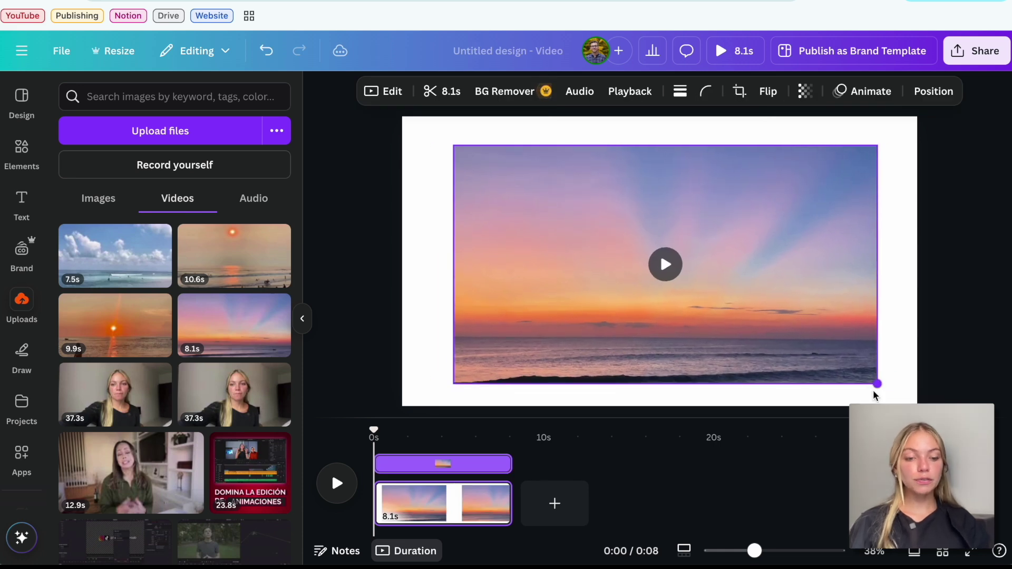
right_click(748, 331)
click(802, 482)
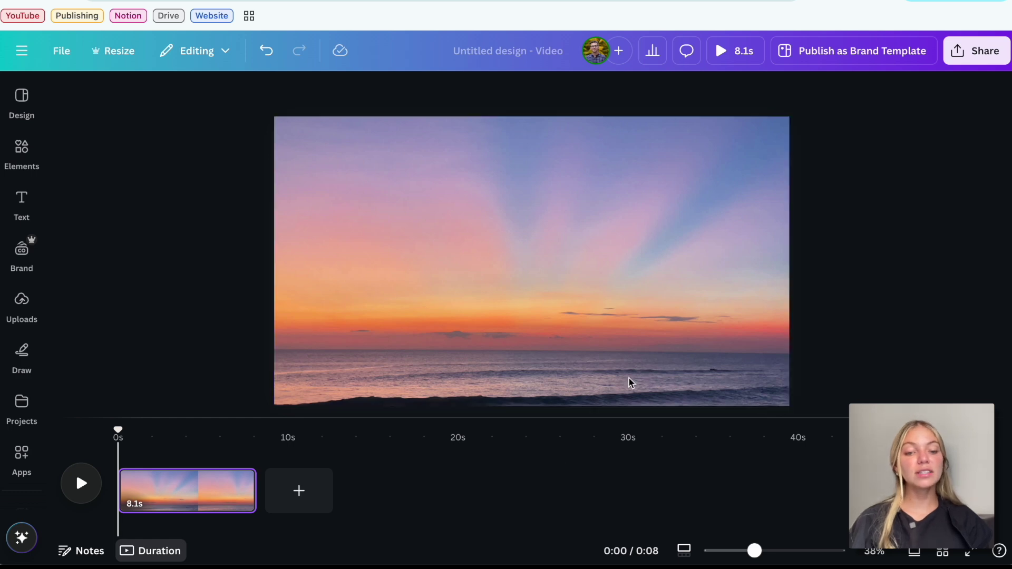
click(488, 169)
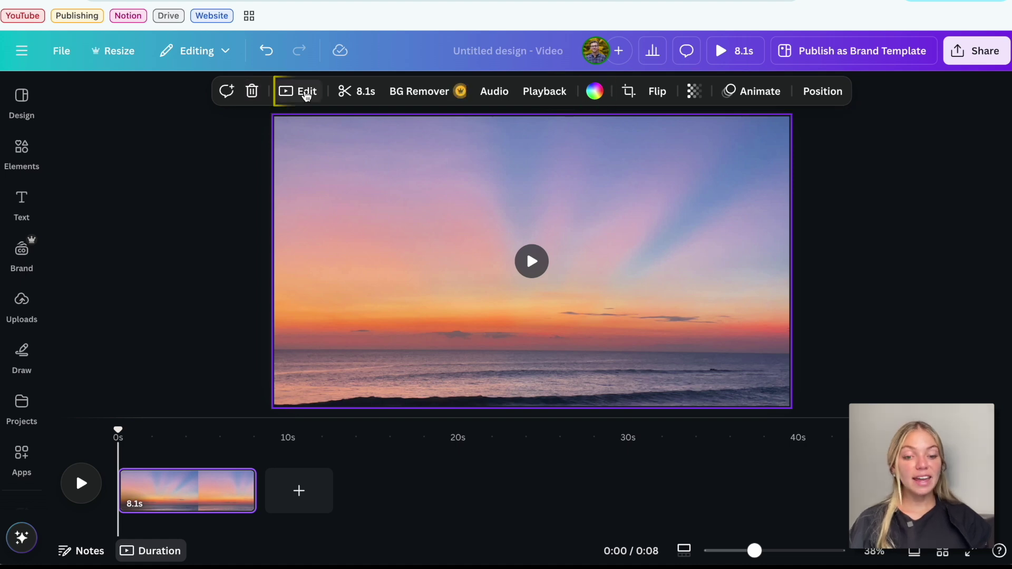
click(306, 95)
scroll(252, 278, down, 4)
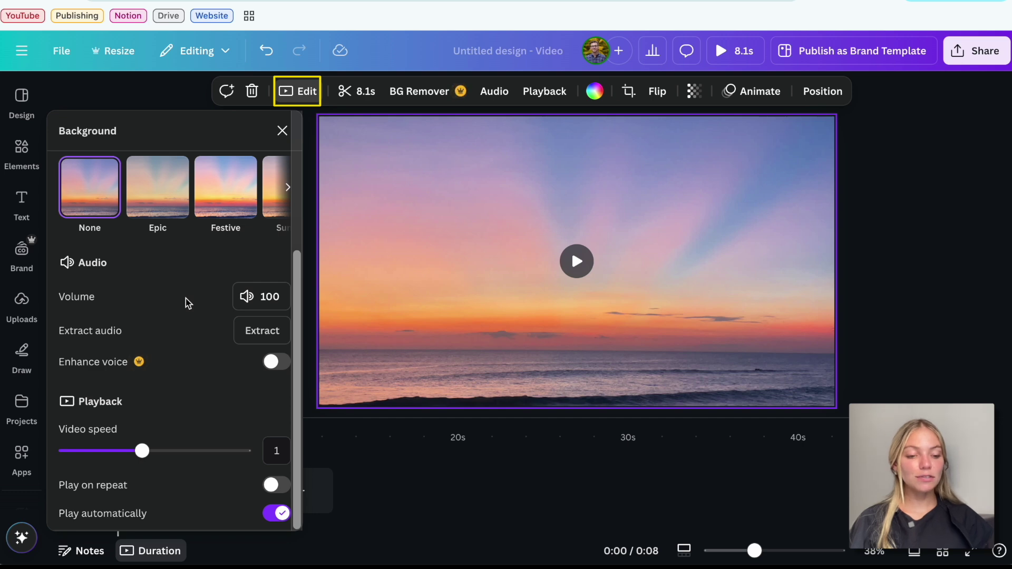
click(356, 91)
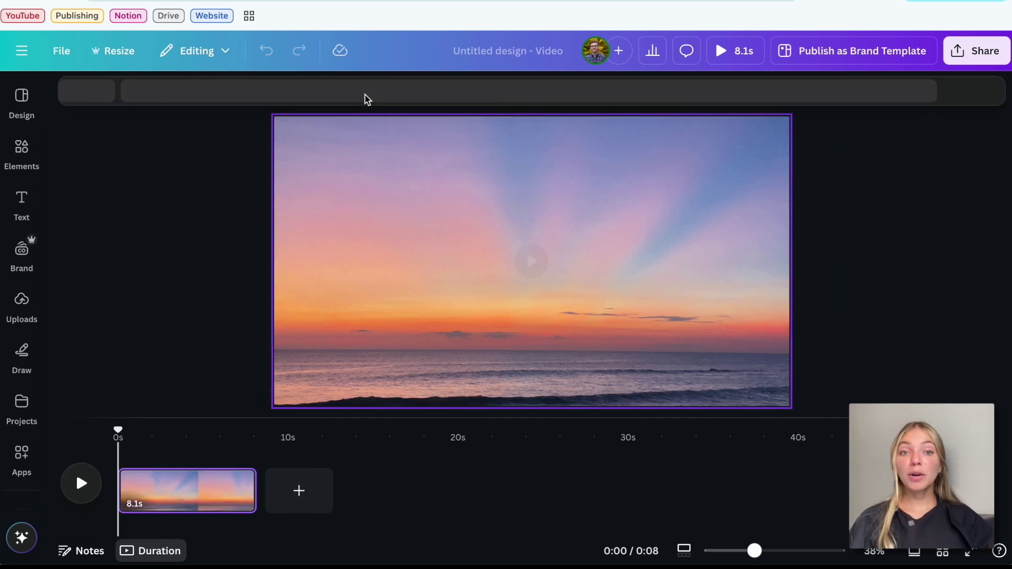
key(Escape)
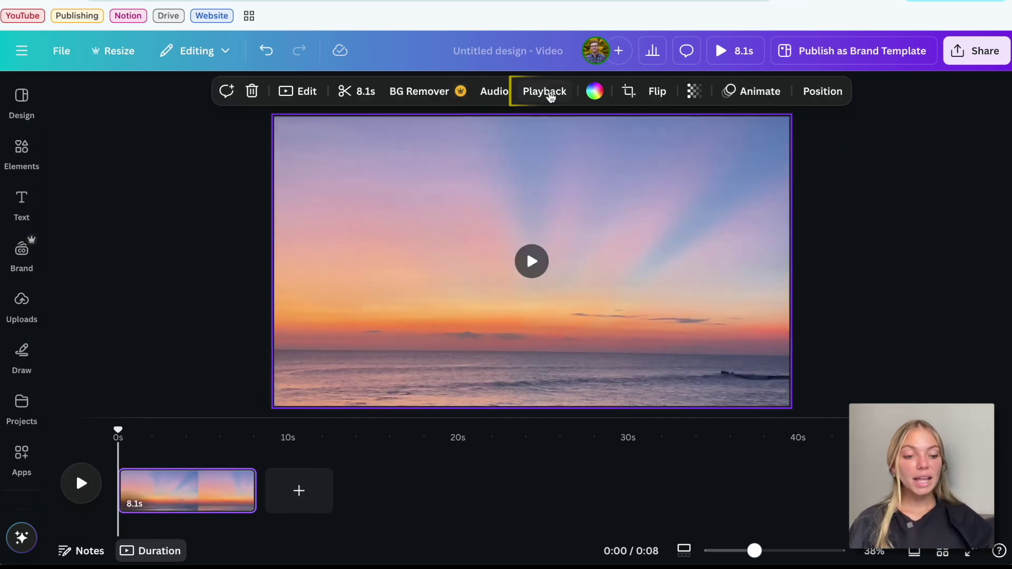
click(546, 93)
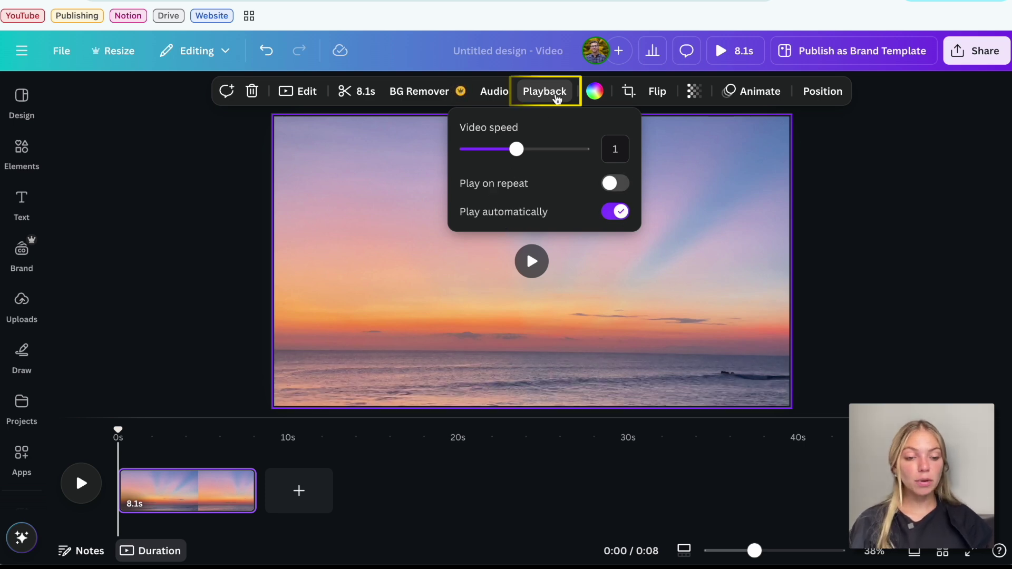
click(557, 97)
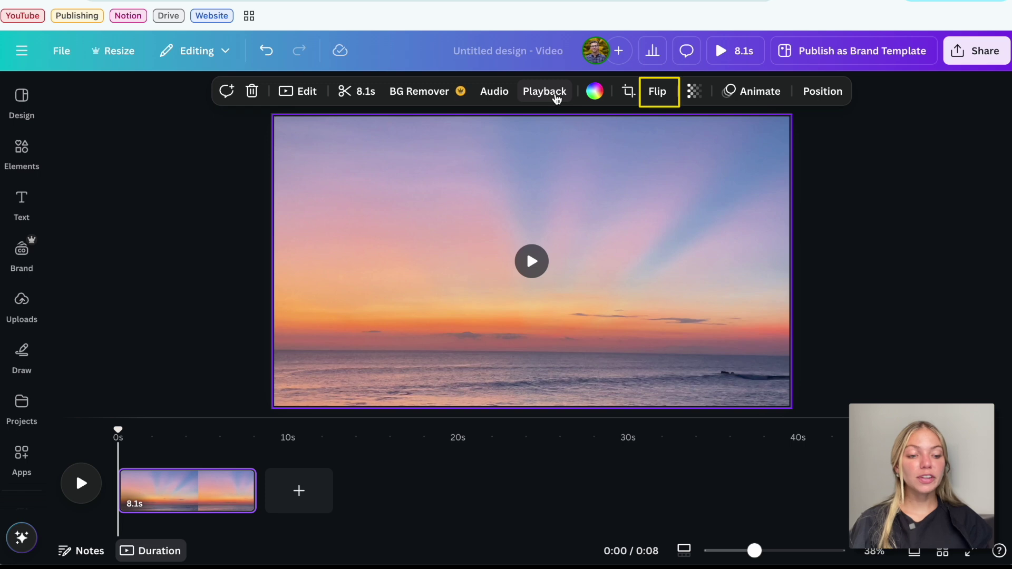
click(757, 91)
click(773, 95)
click(834, 92)
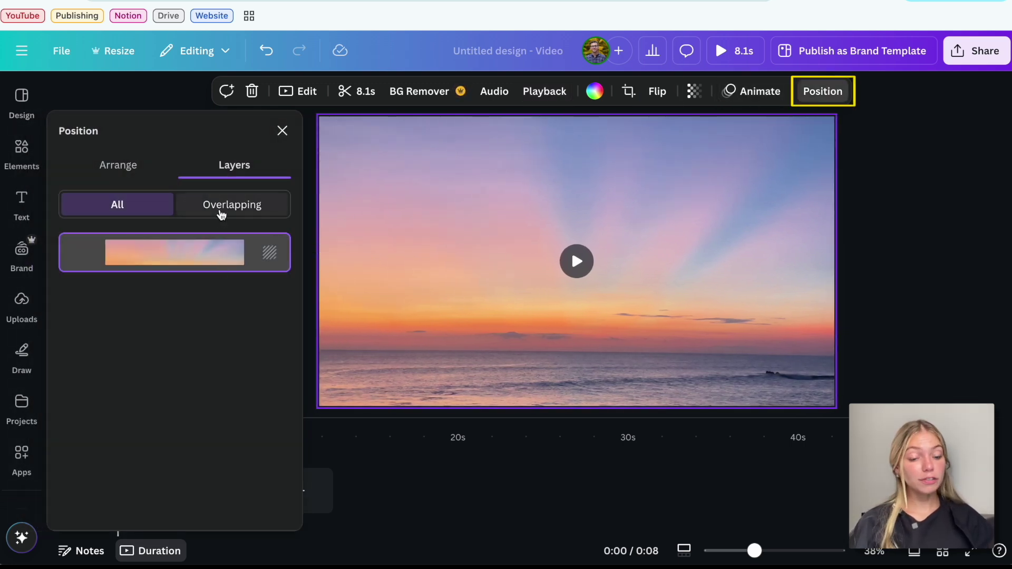
click(620, 258)
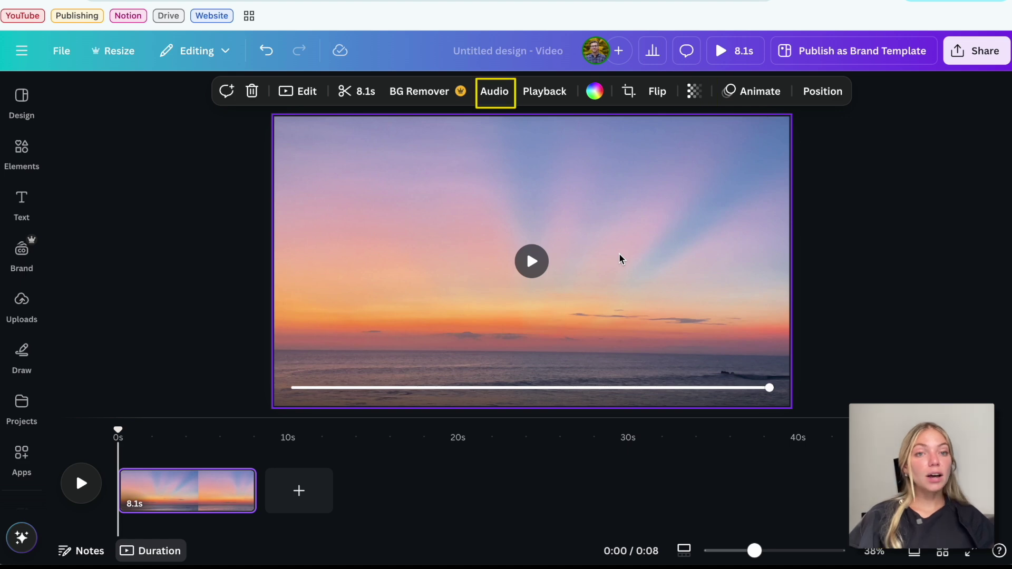
click(26, 148)
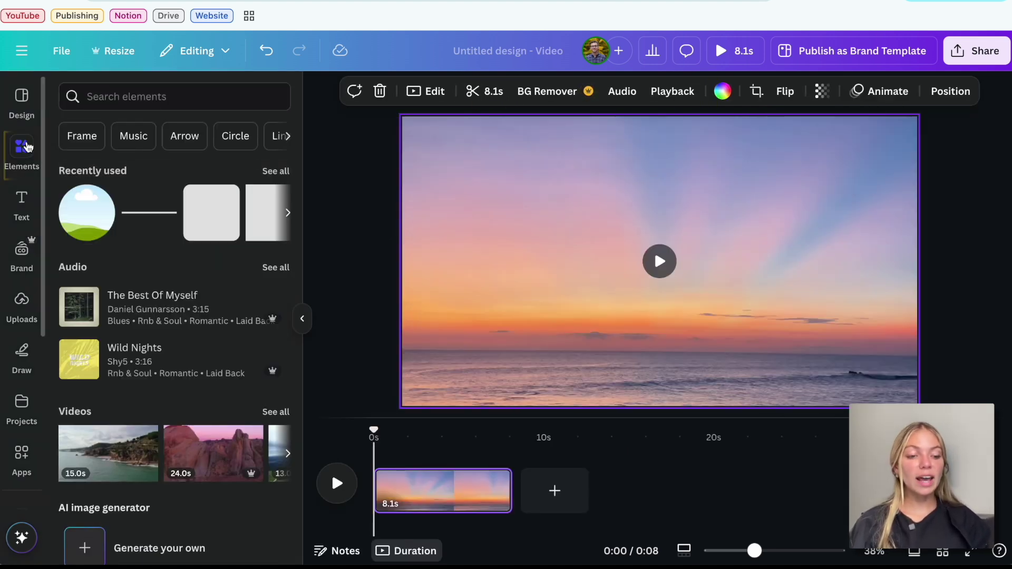
click(21, 204)
click(27, 312)
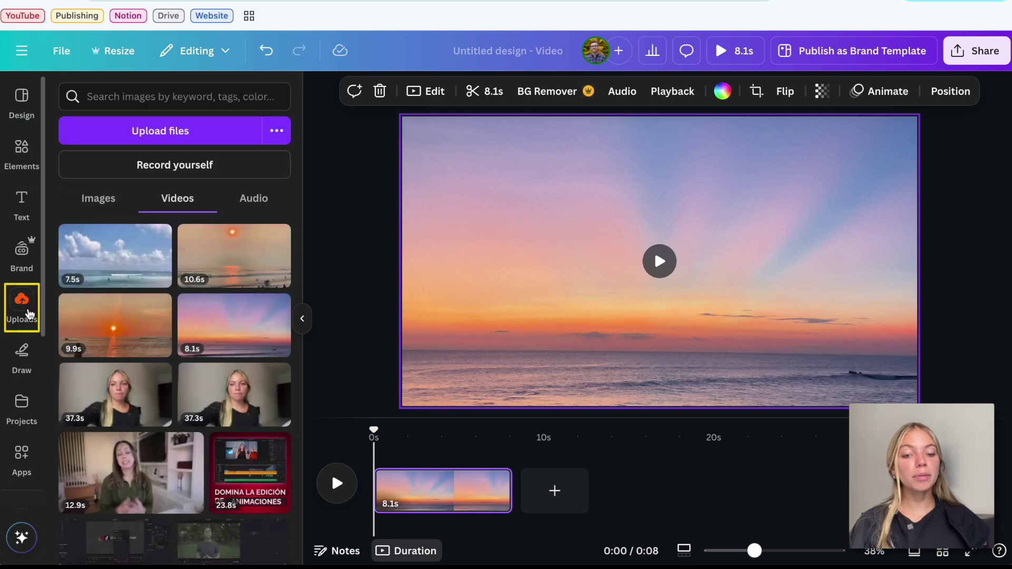
click(22, 354)
click(28, 455)
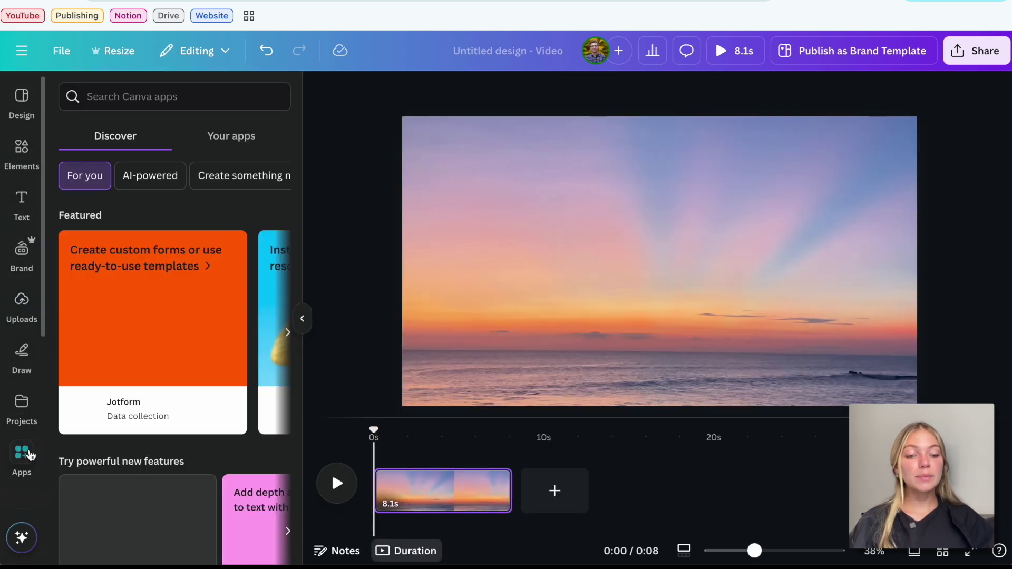
click(22, 408)
click(246, 491)
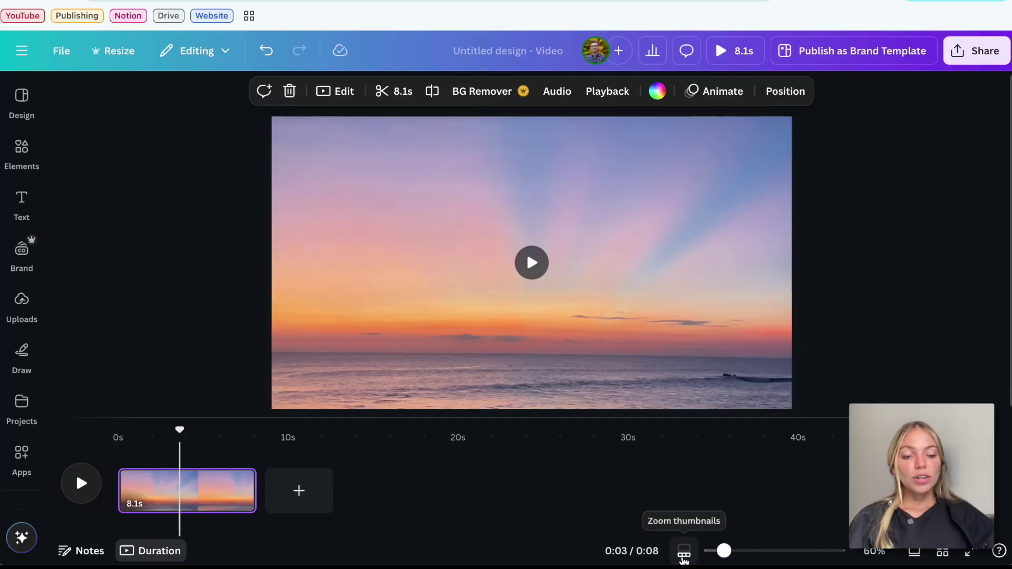
Zoom into the timeline and trim both ends of the sunset clip from 8.1s to 5.6s
click(683, 558)
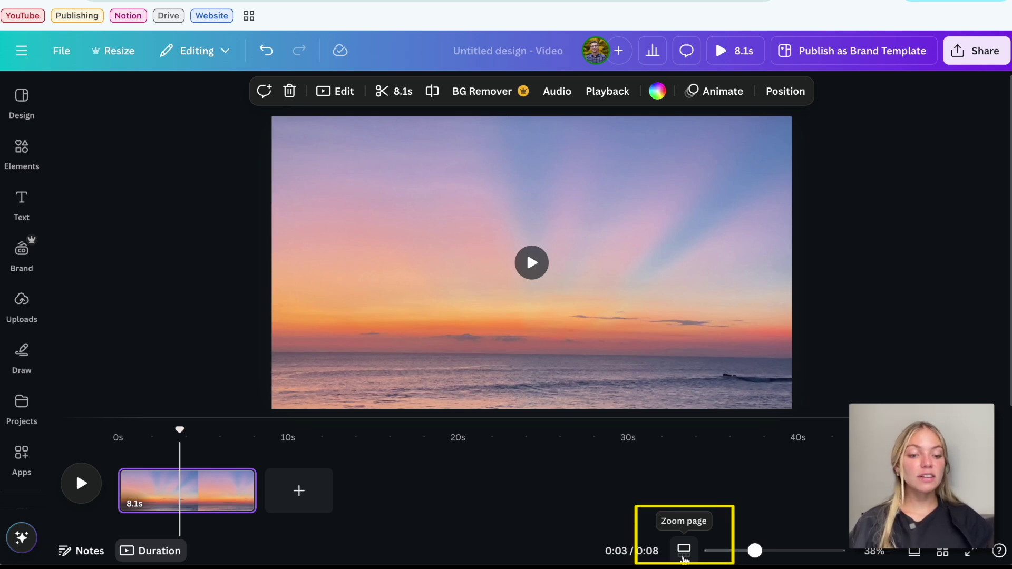
click(683, 558)
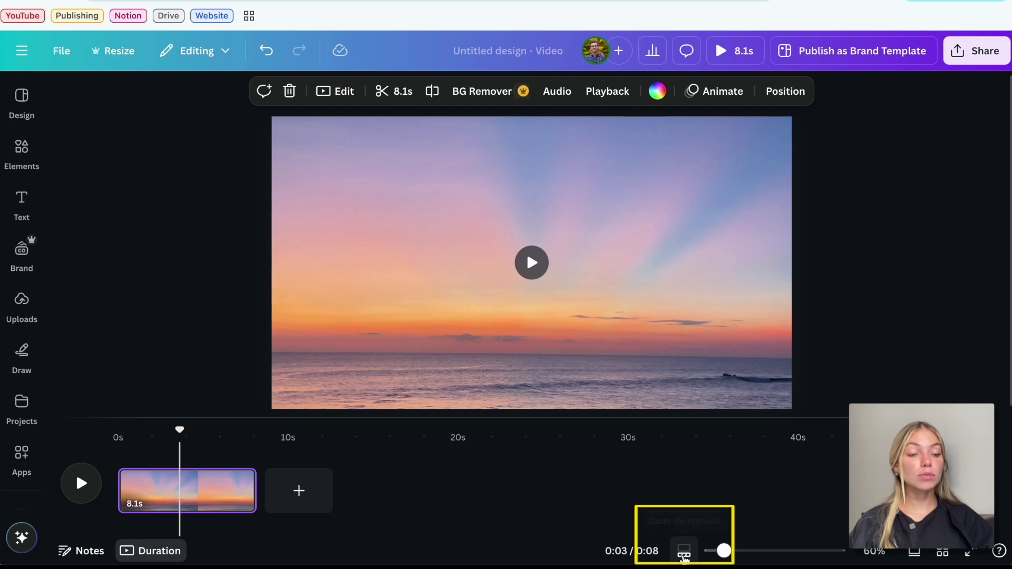
mouse_move(724, 553)
mouse_down()
mouse_move(807, 551)
mouse_move(741, 551)
mouse_up()
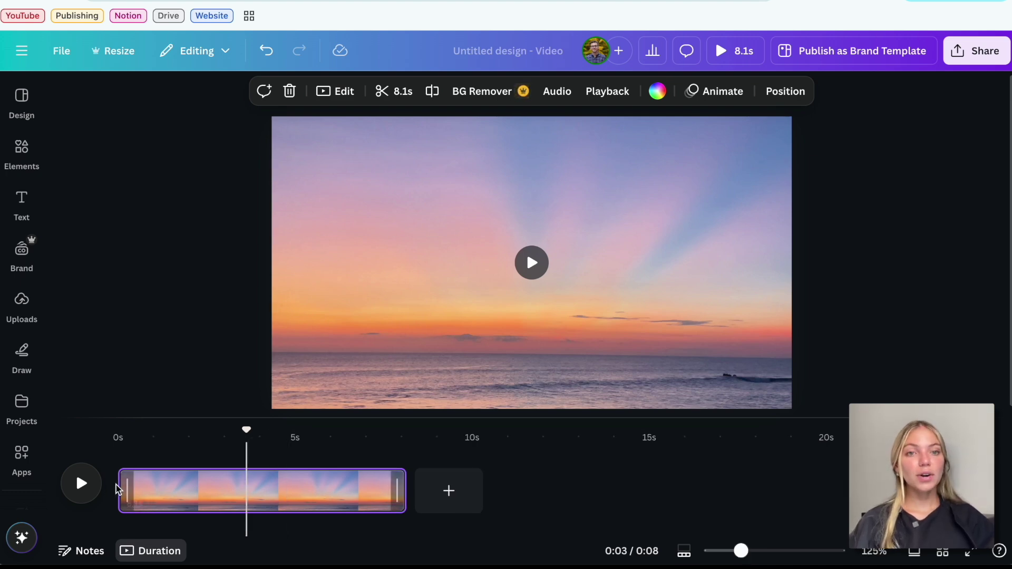
drag(124, 491, 173, 491)
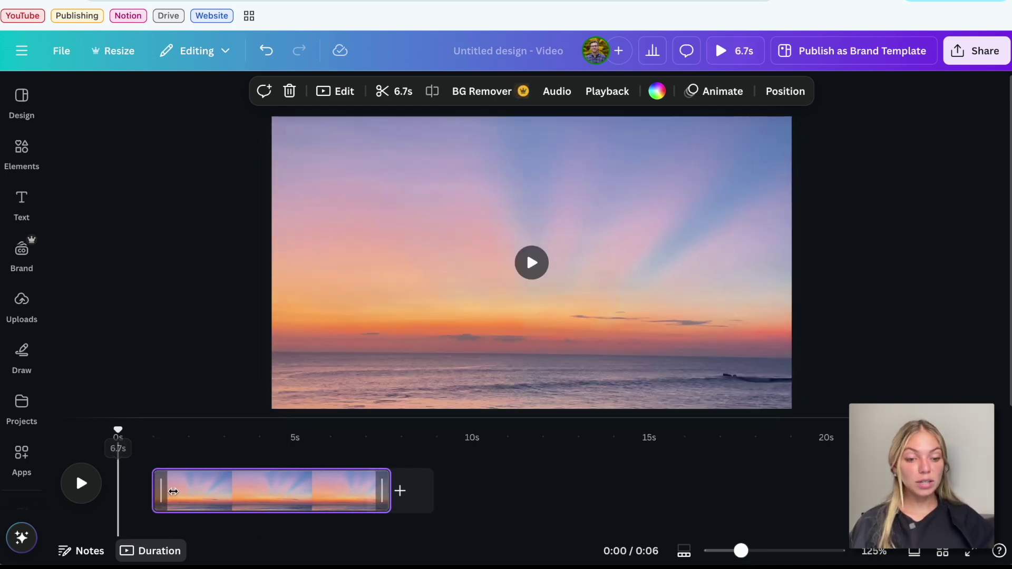
drag(356, 491, 312, 491)
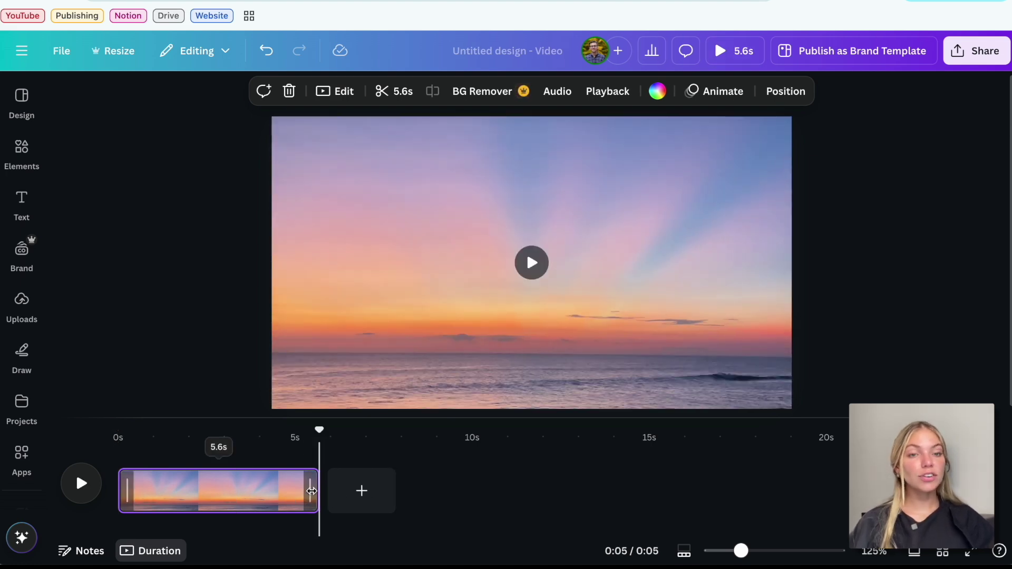
click(228, 492)
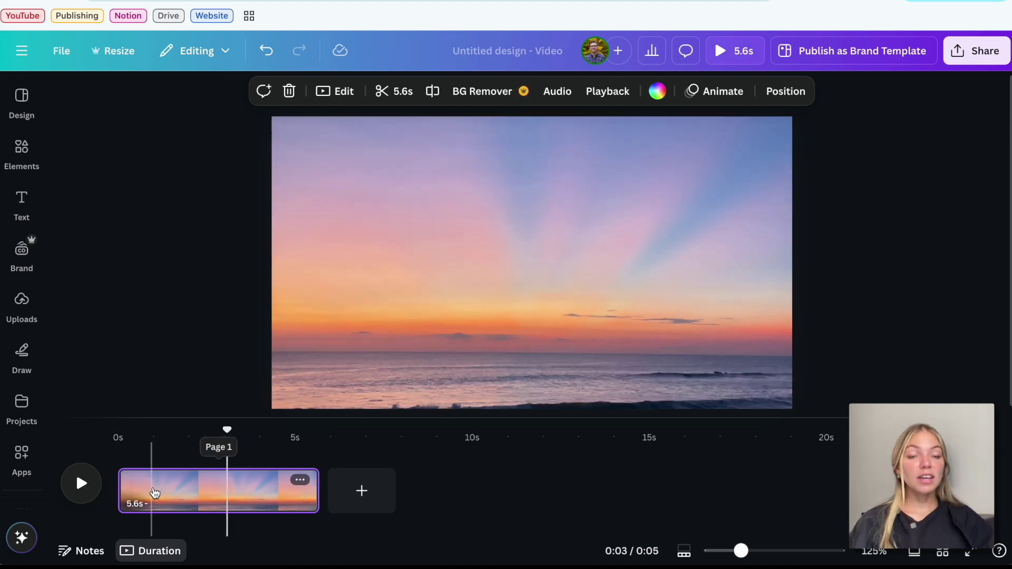
Split the sunset clip at 3 seconds and delete the 2.6s second part
right_click(230, 477)
click(285, 394)
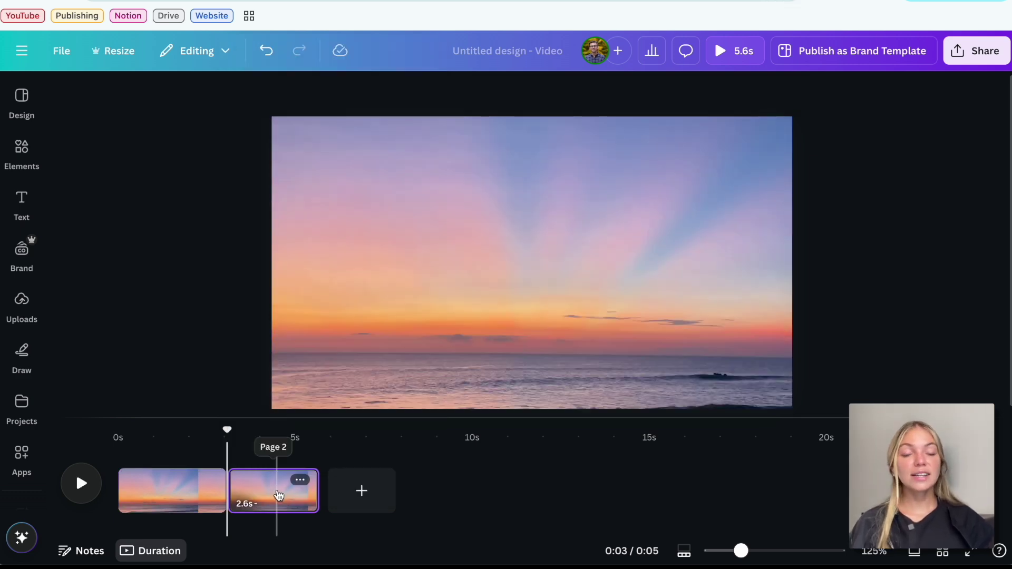
click(279, 495)
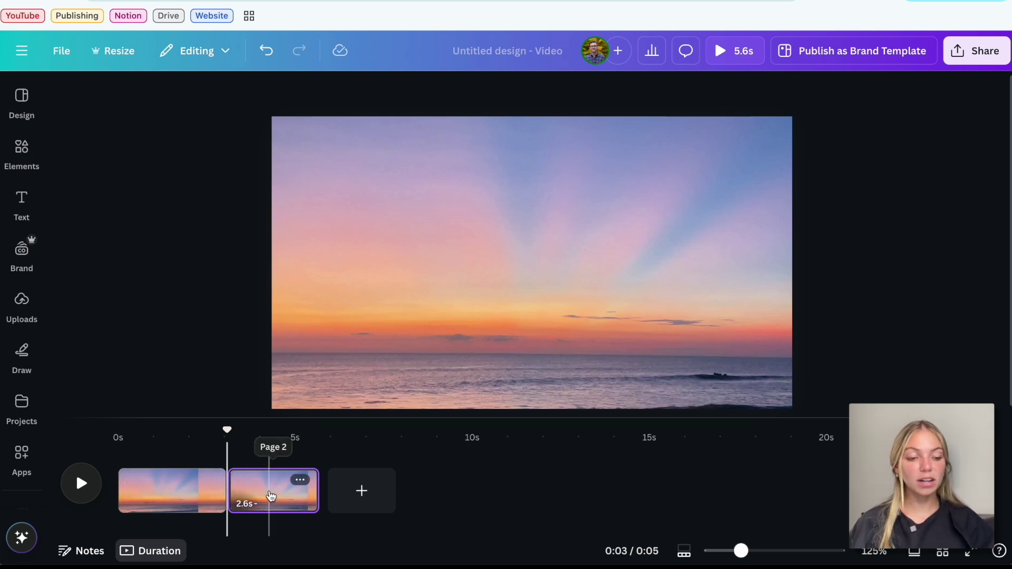
click(300, 481)
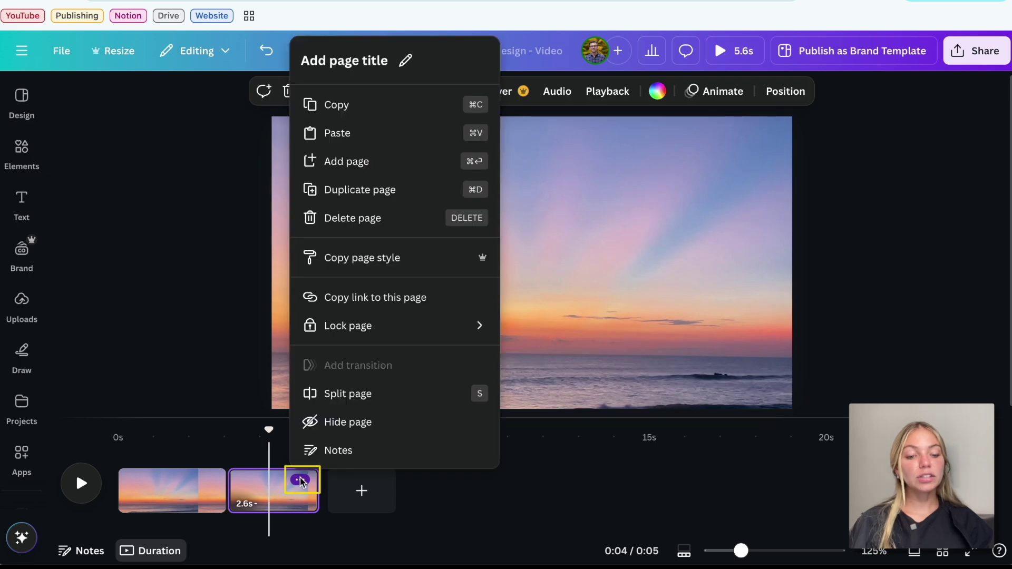
click(373, 220)
Split the remaining pink sky clip at about 1.4 seconds into two pages
drag(741, 551, 790, 551)
click(246, 488)
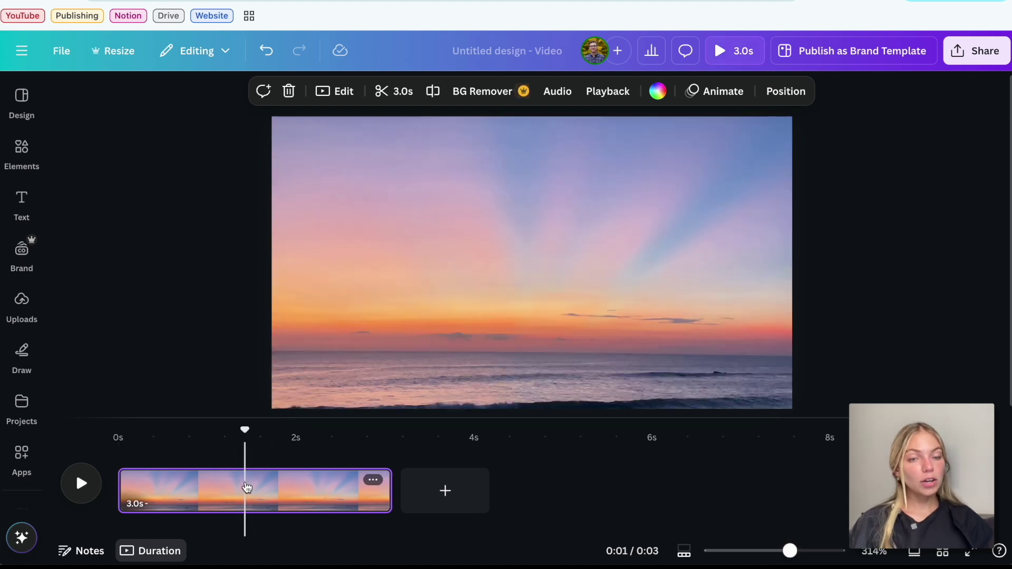
key(s)
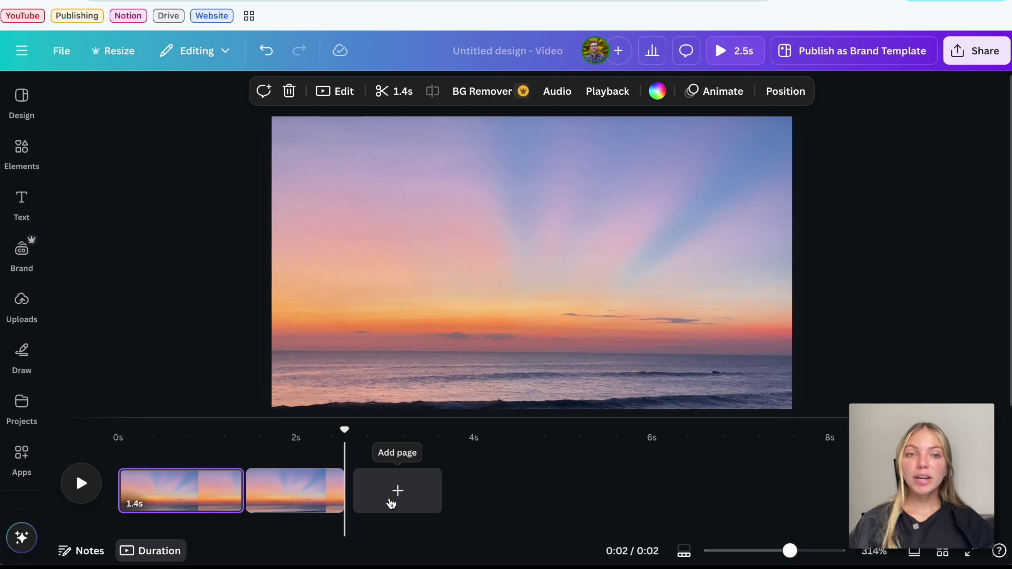
Add the 4.7s sun-over-surf clip as the opening page and preview the 12.8s video
click(20, 306)
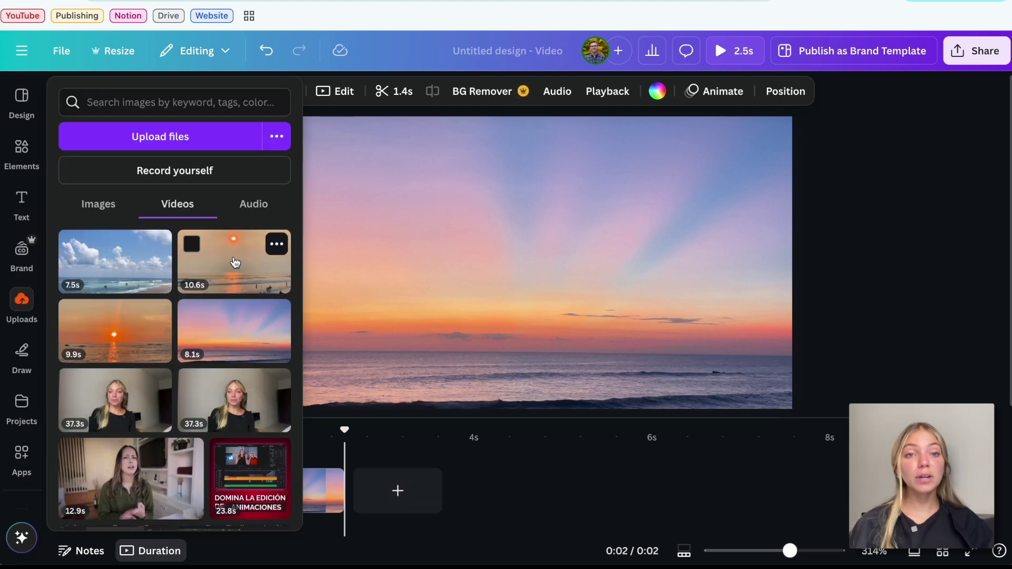
drag(243, 259, 407, 481)
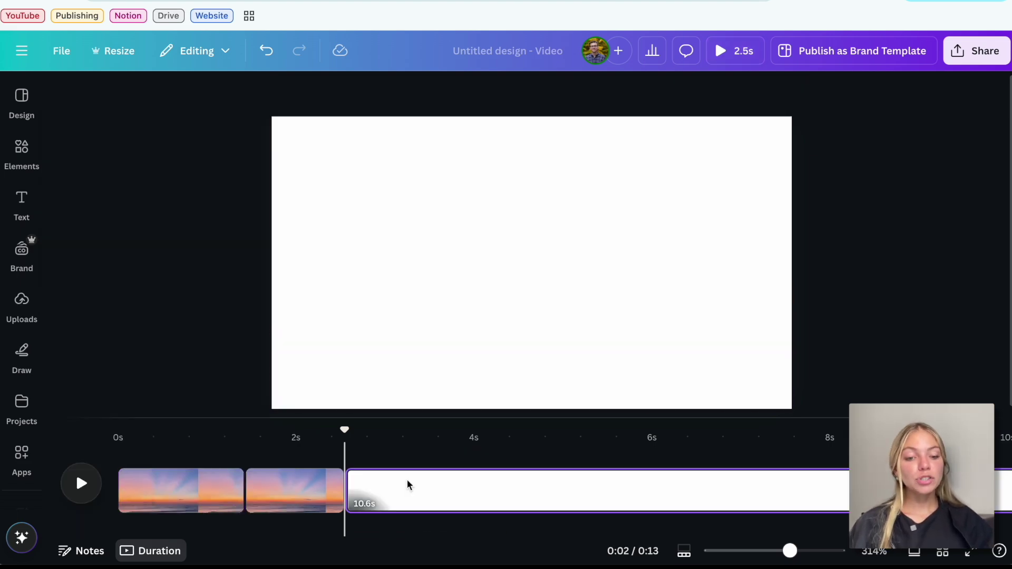
click(302, 491)
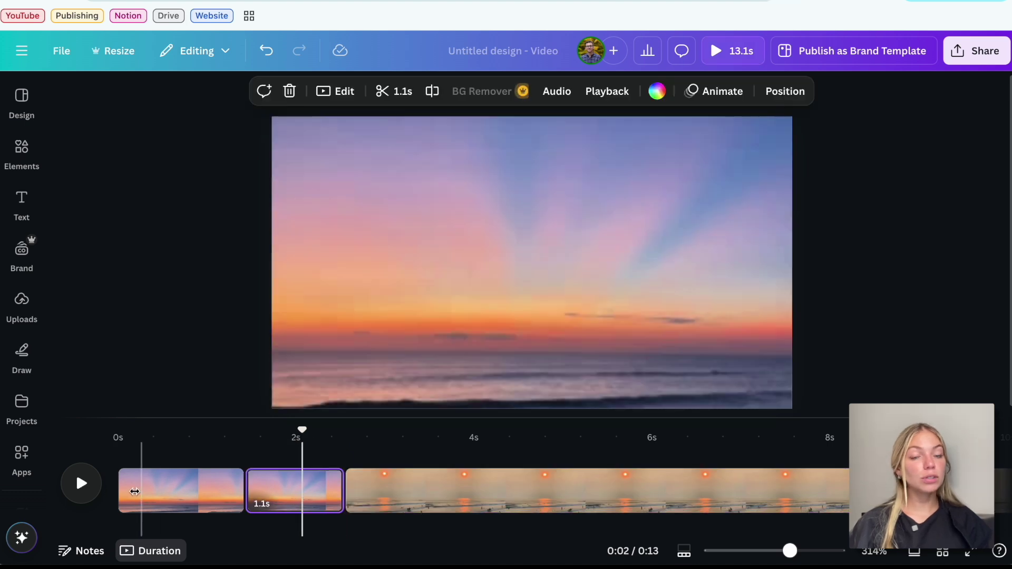
click(81, 485)
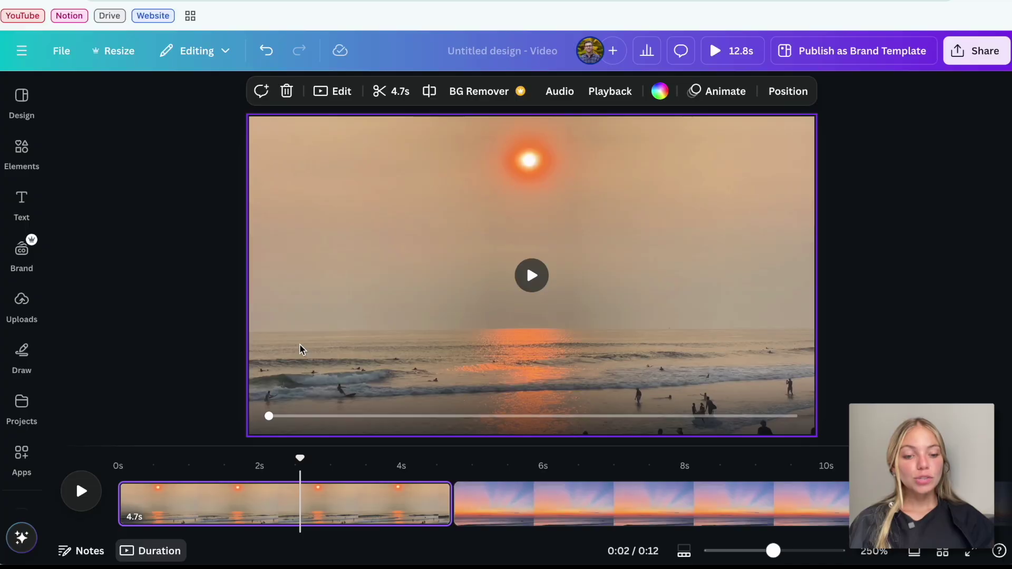
Place the cloudy beach clip over the orange-sun scene and check its layer order
click(22, 304)
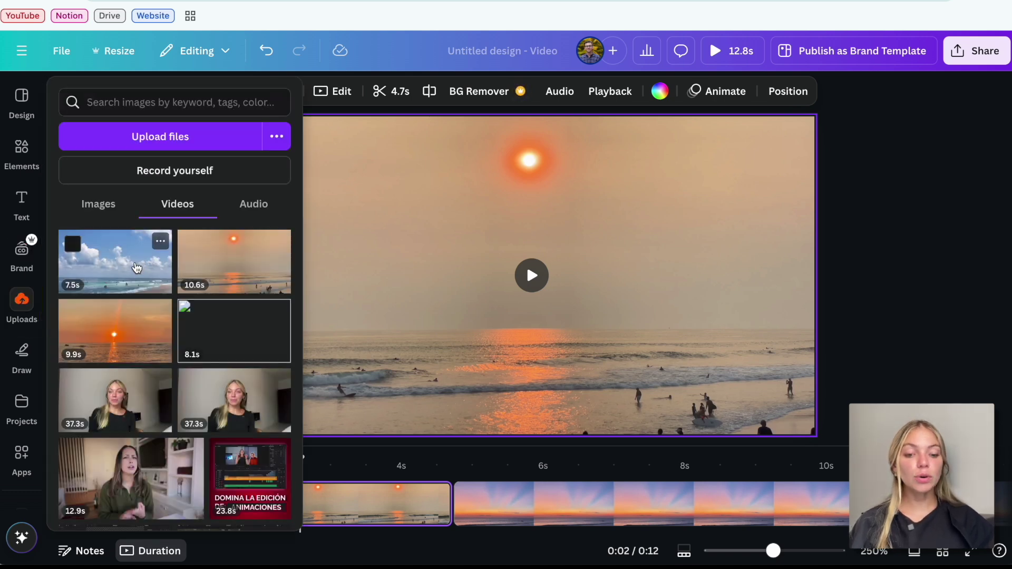
click(136, 268)
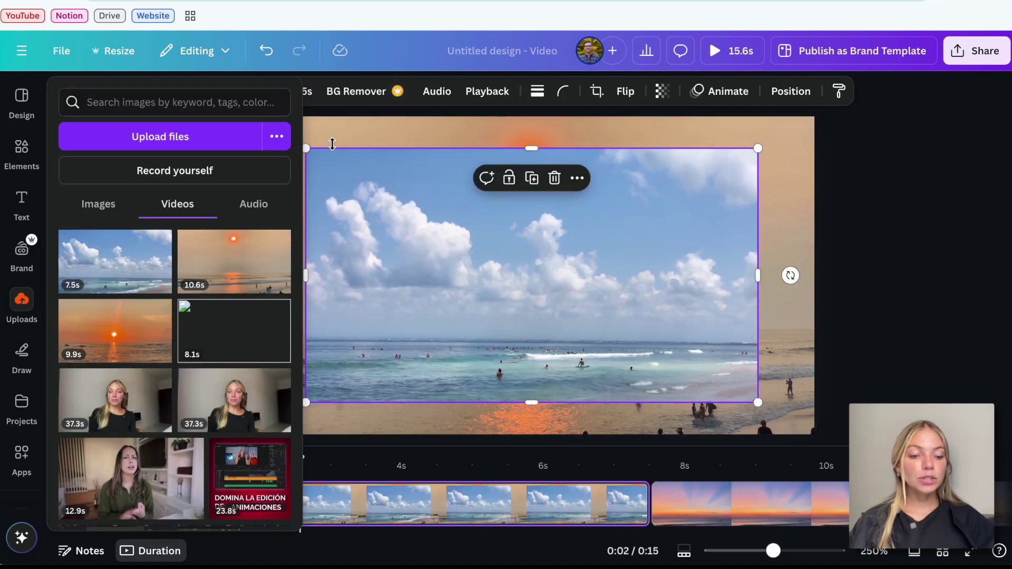
click(332, 144)
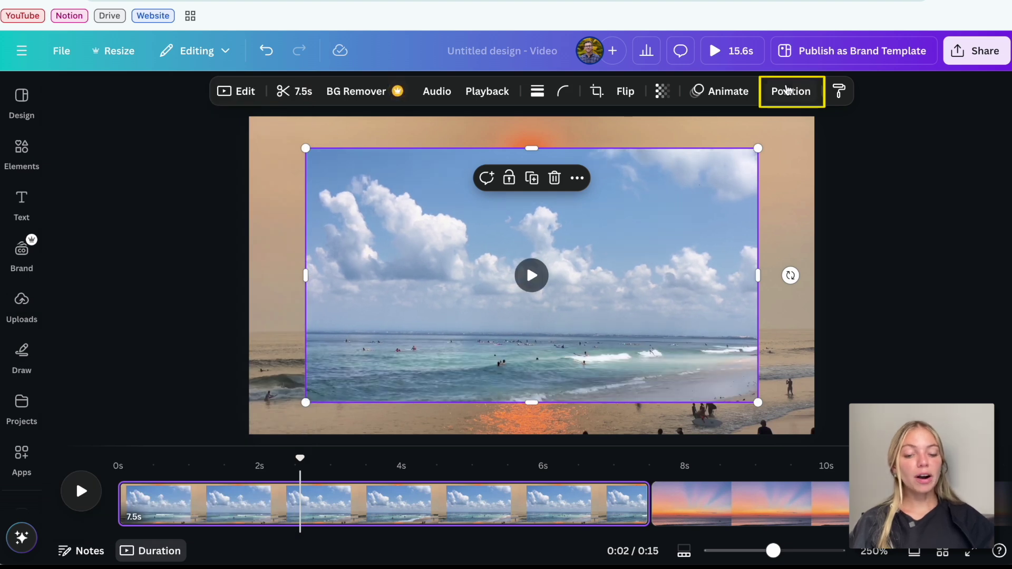
click(788, 91)
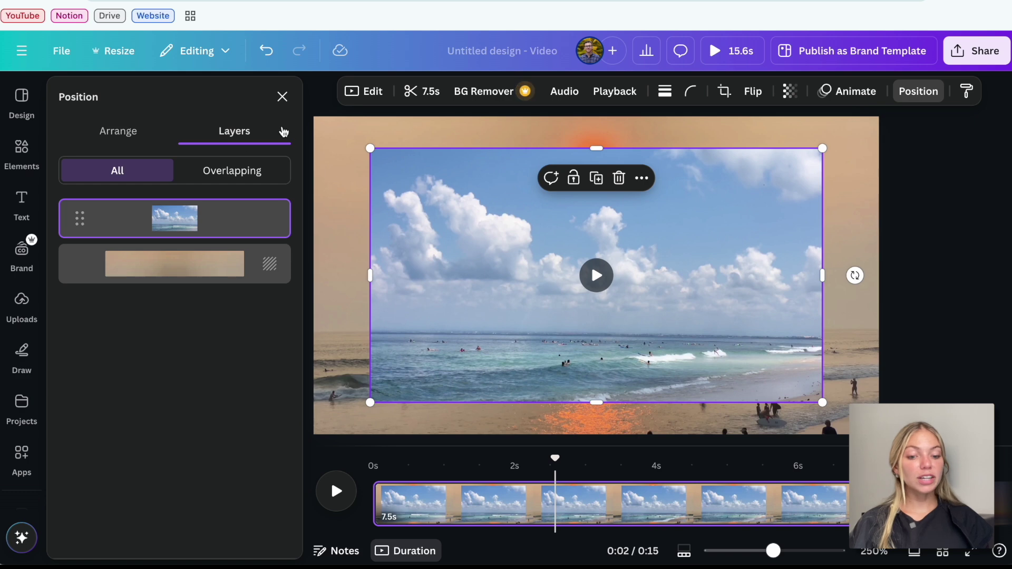
click(235, 179)
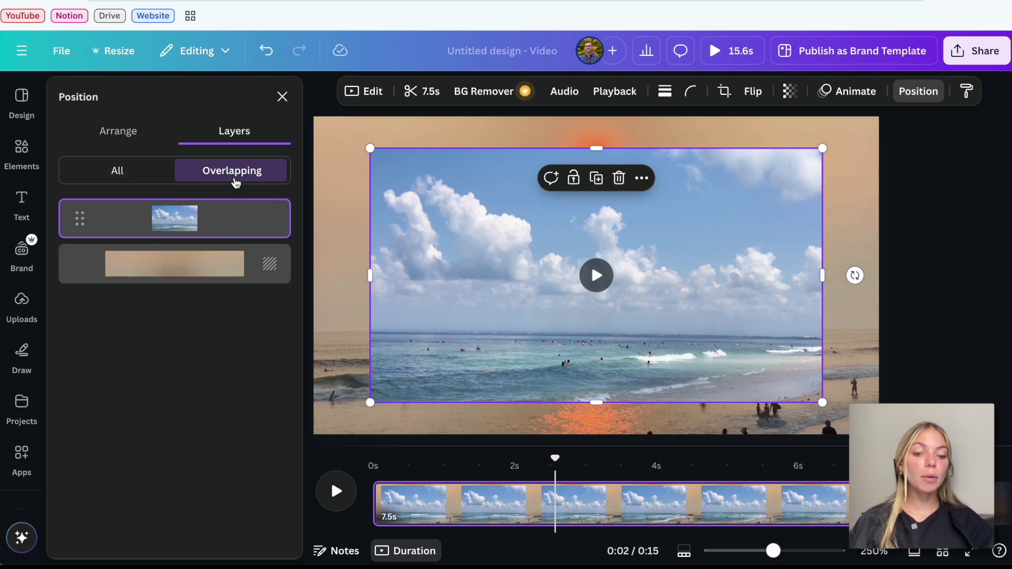
click(282, 98)
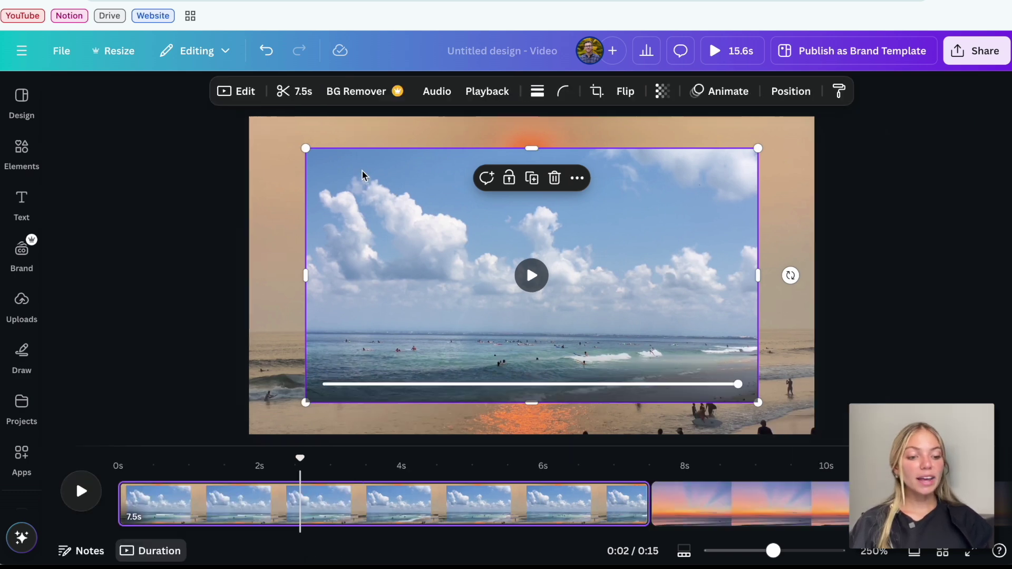
Show the inset's element timing, trim it to about 2.6 seconds, and preview it
right_click(427, 236)
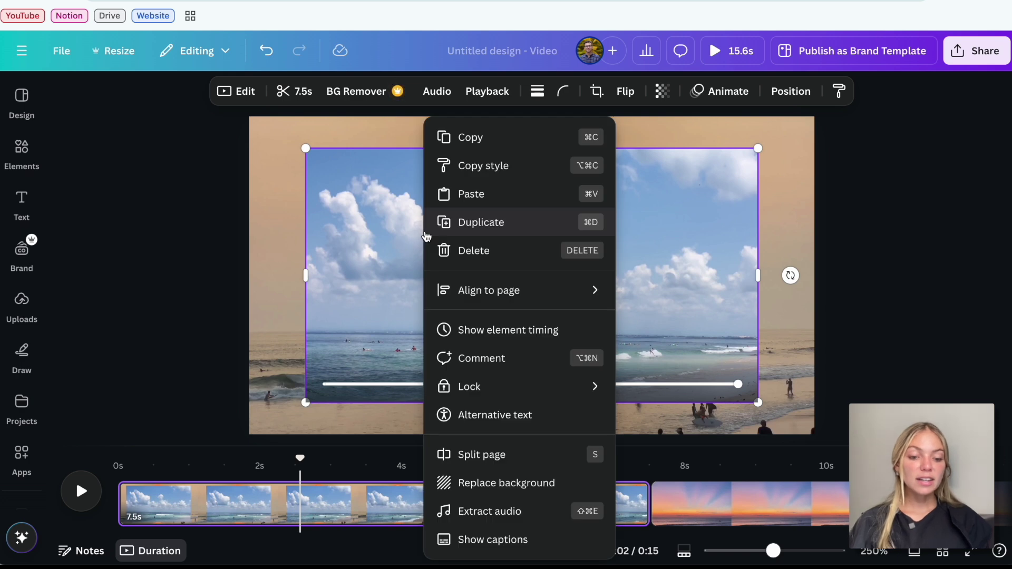
click(491, 336)
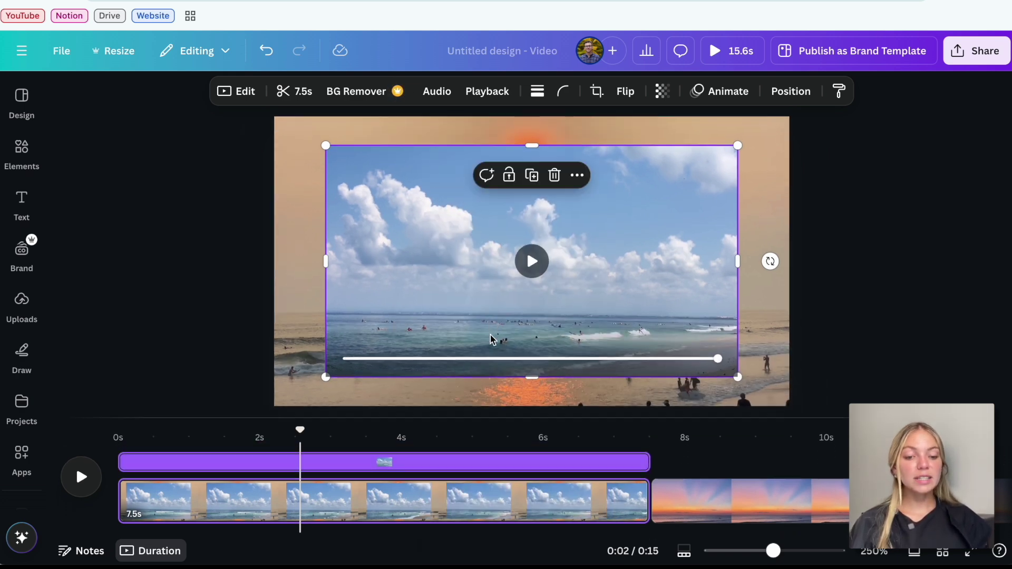
drag(122, 463, 275, 462)
drag(648, 462, 460, 463)
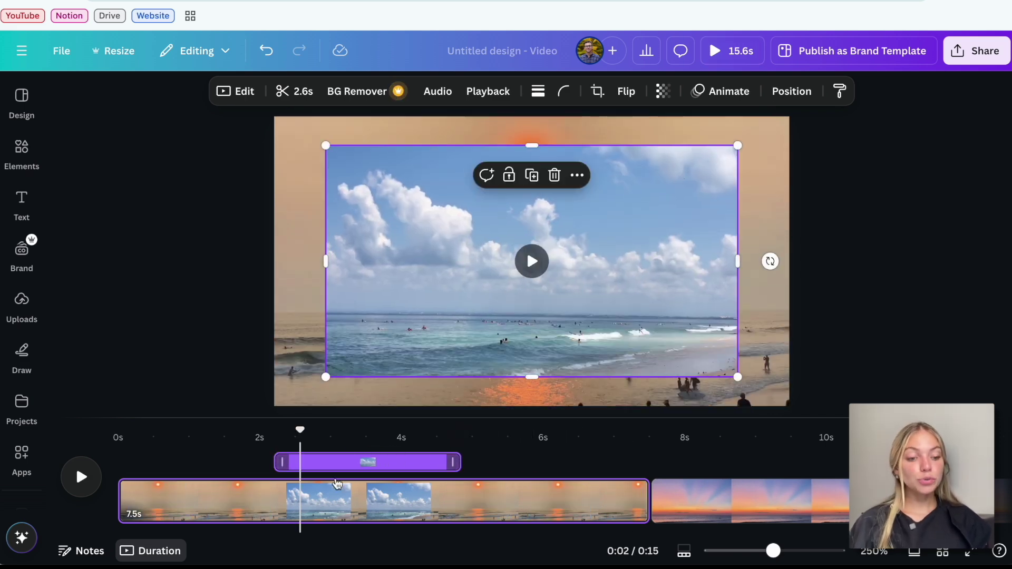
click(205, 509)
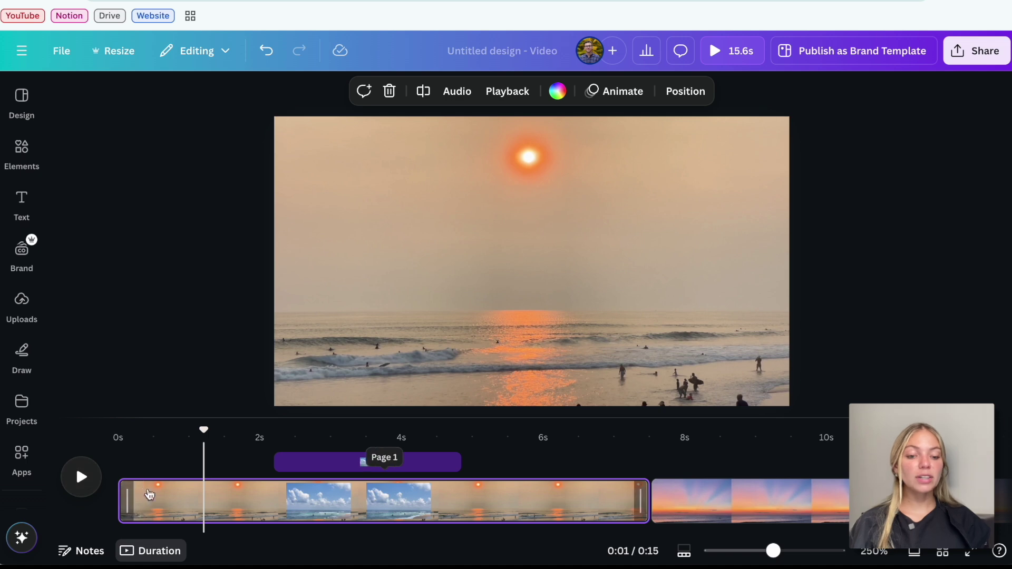
click(84, 480)
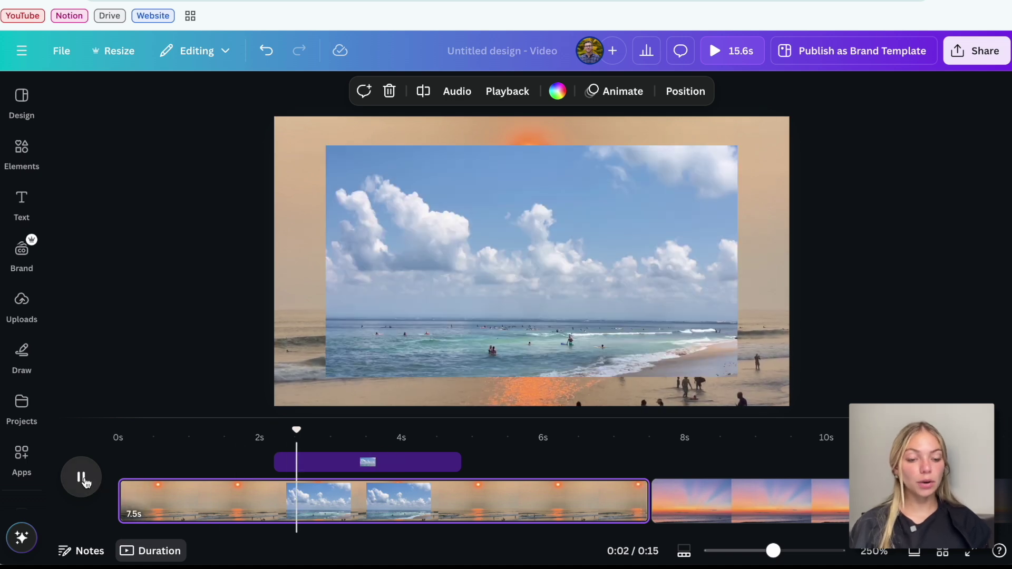
click(429, 325)
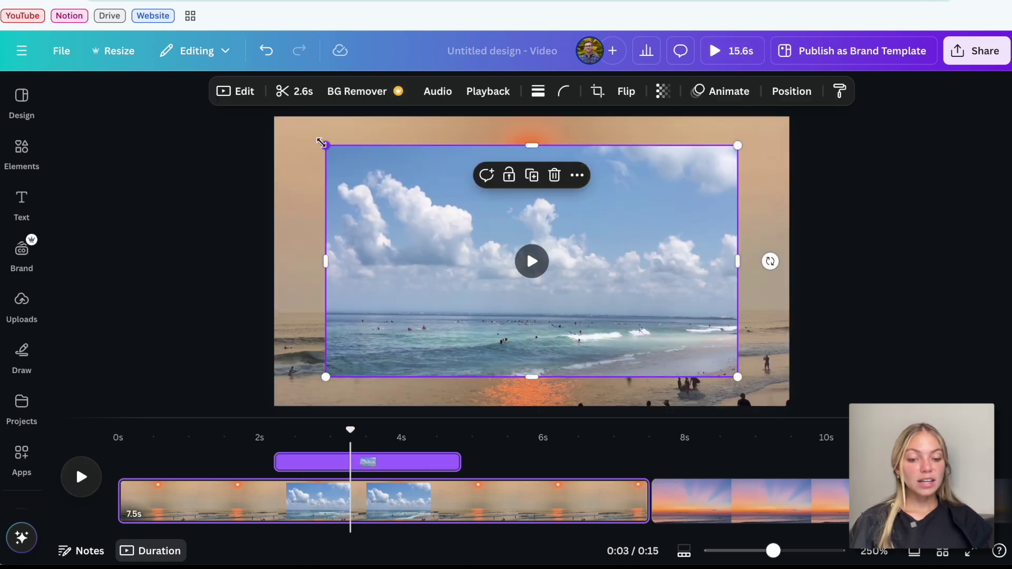
Enlarge the beach inset from its corners and centre it in the frame
drag(326, 146, 266, 126)
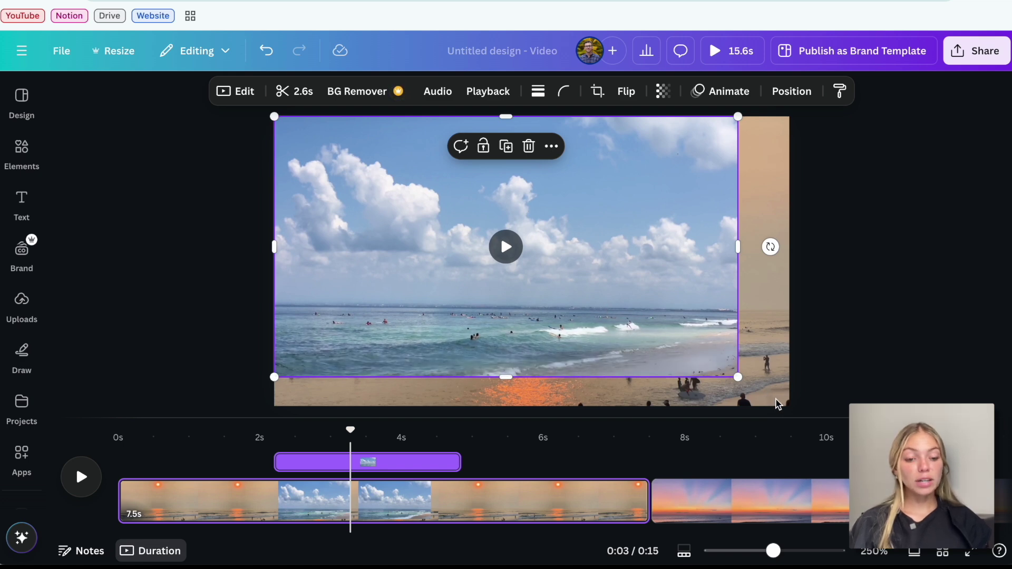
drag(741, 379, 701, 354)
mouse_move(589, 289)
mouse_down()
mouse_move(664, 288)
mouse_move(633, 304)
mouse_move(590, 298)
mouse_up()
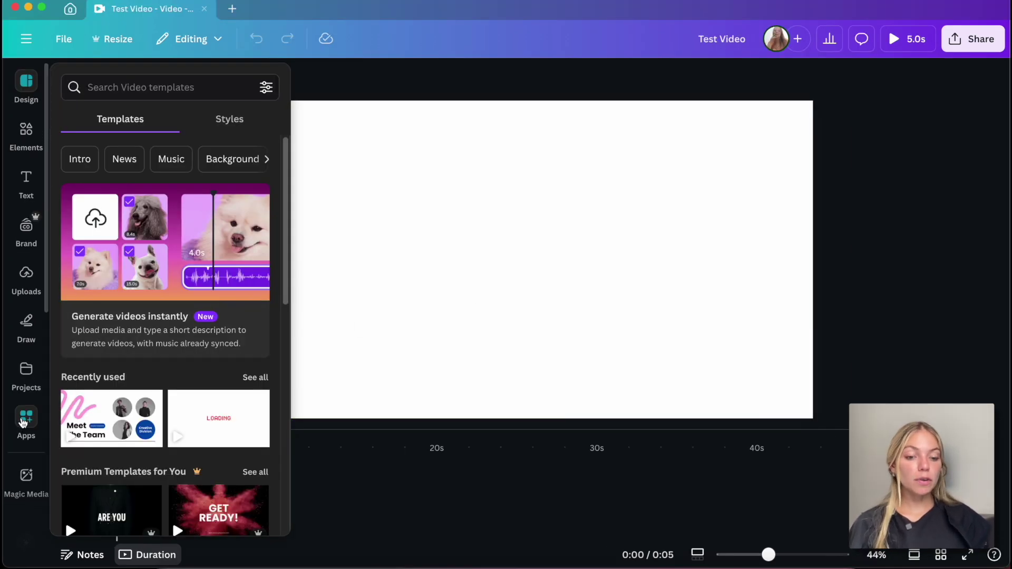
Open the Videos stock library under More from Canva in Apps
click(23, 423)
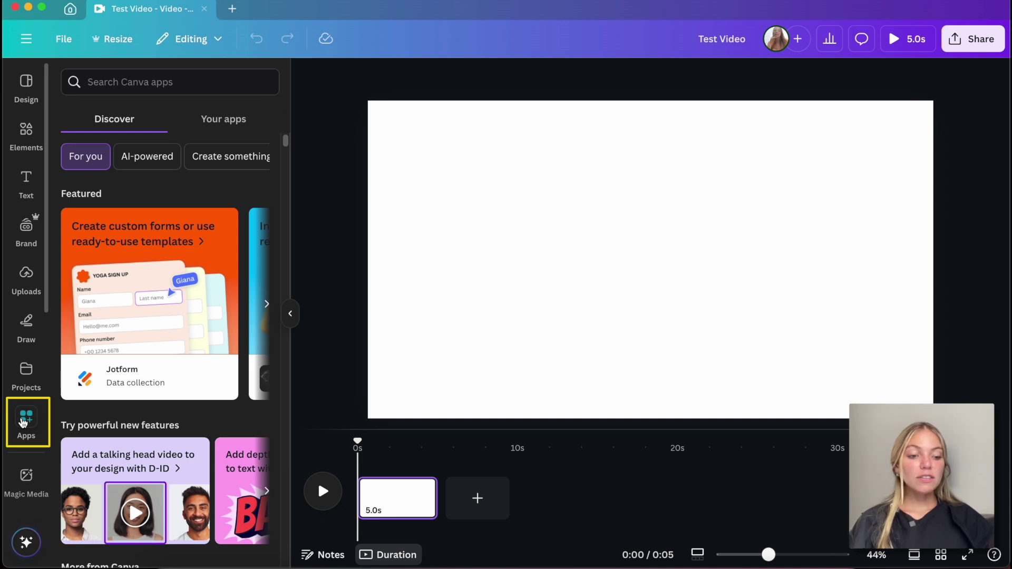
scroll(169, 412, down, 7)
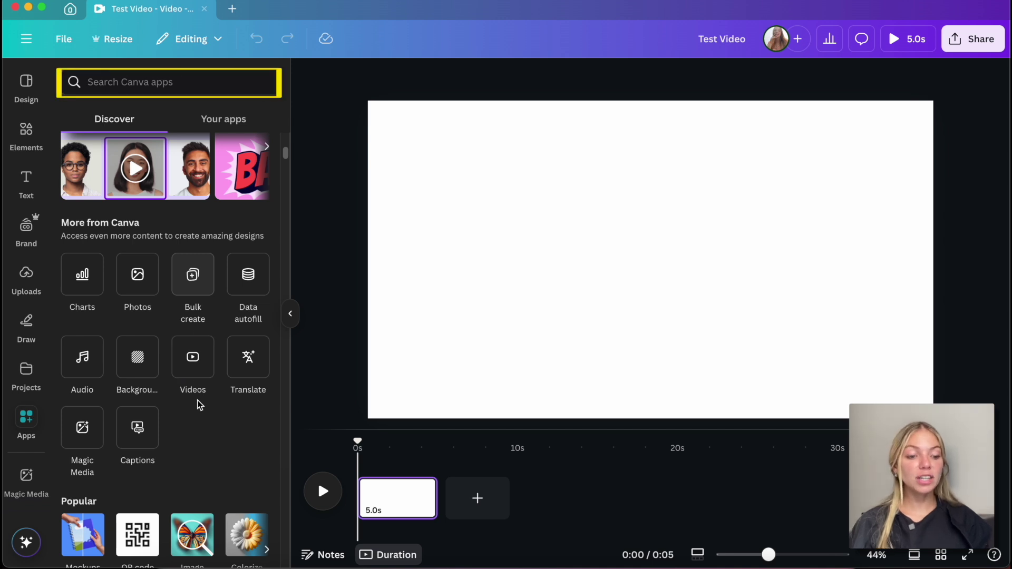
click(194, 361)
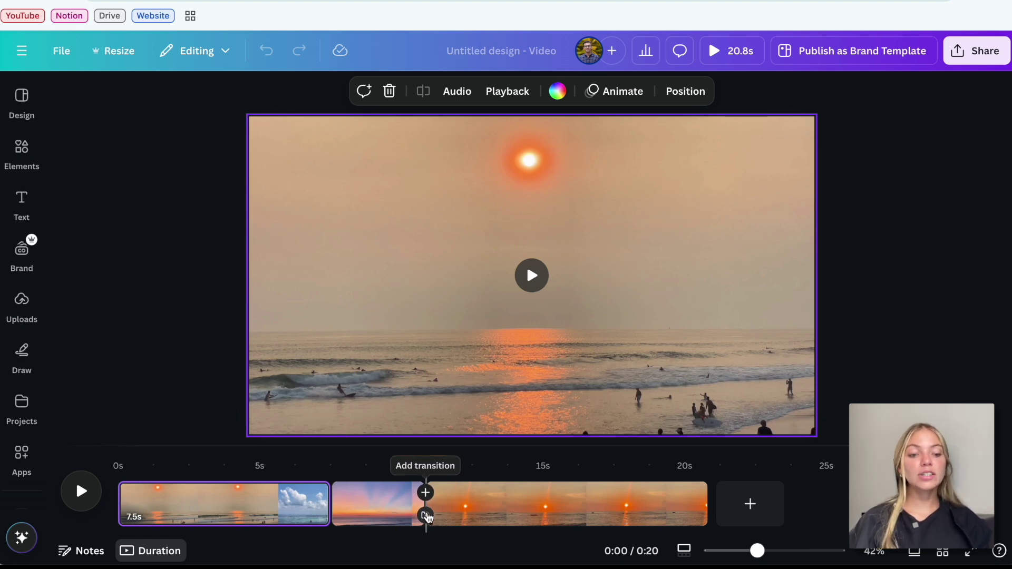
Add a 0.5s Match & Move transition between the pink sky and orange-sun clips
click(426, 516)
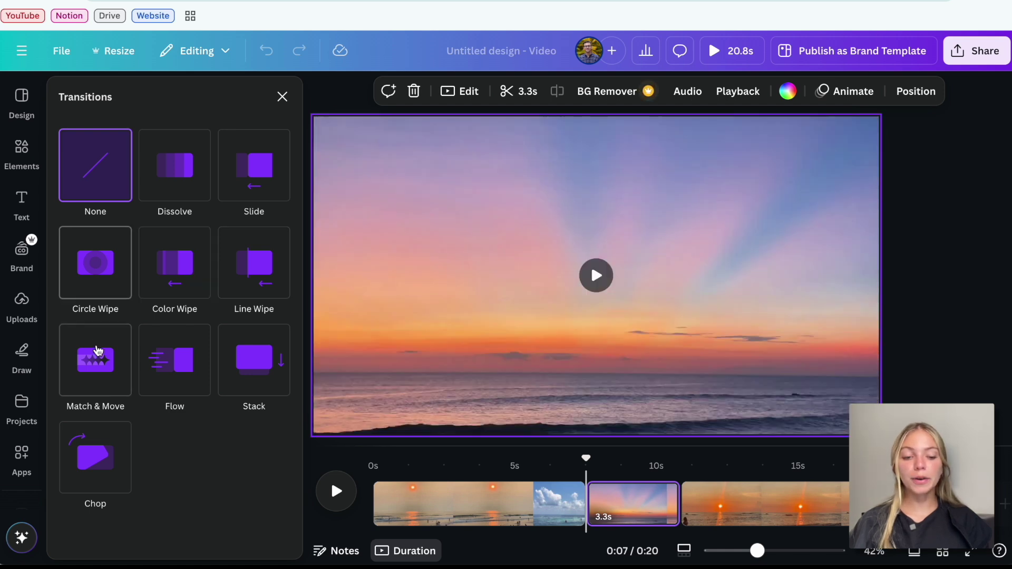
click(100, 358)
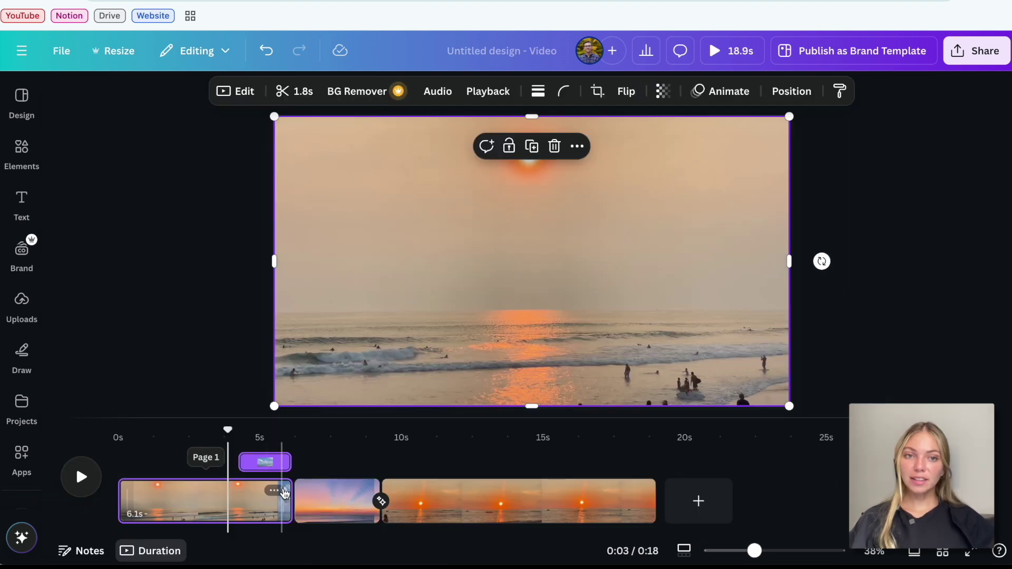
Apply the Wiggle add-on animation to the cloudy beach inset and play it back
click(260, 499)
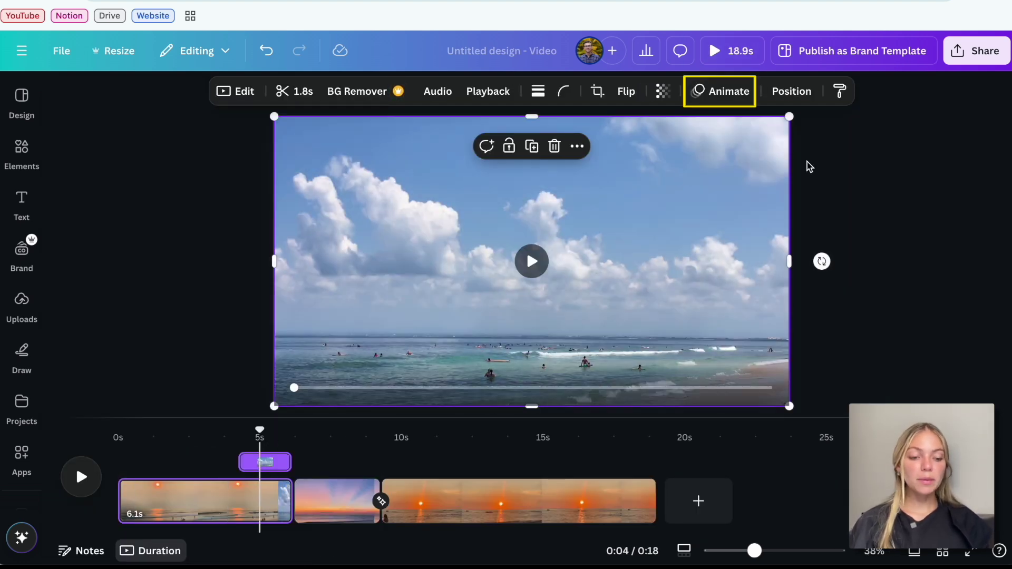
click(732, 92)
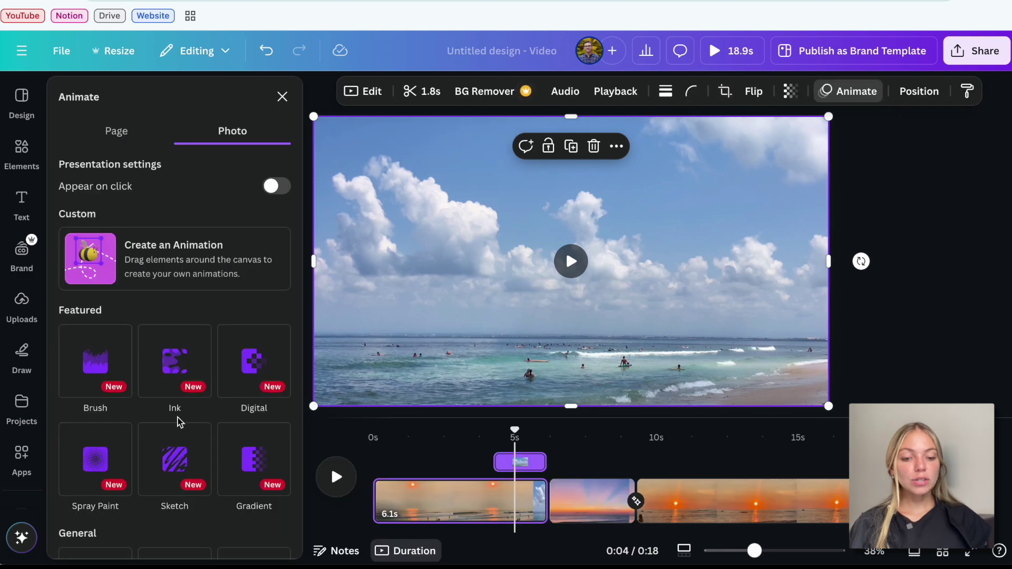
scroll(177, 419, down, 3)
scroll(180, 422, down, 10)
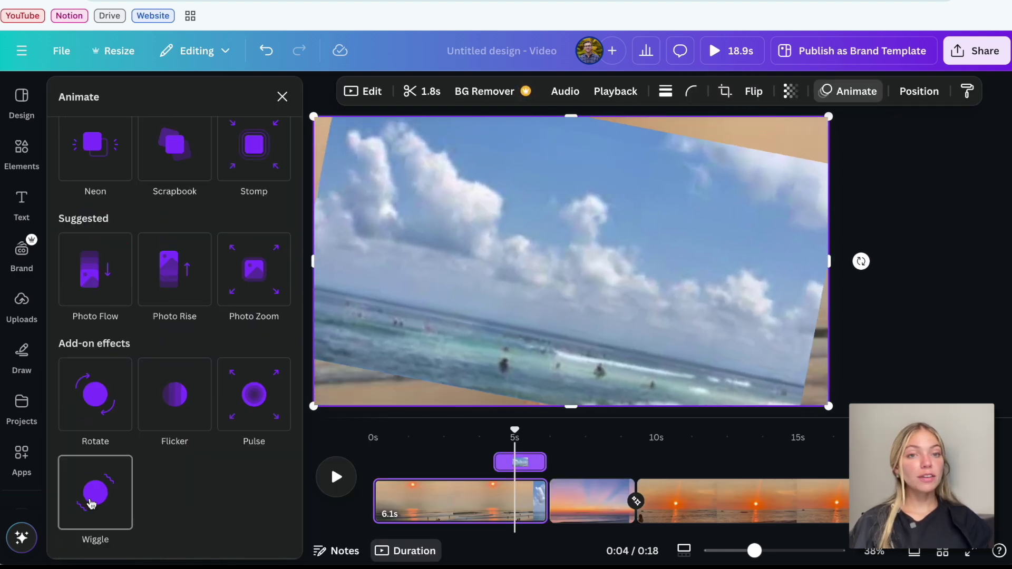
click(84, 488)
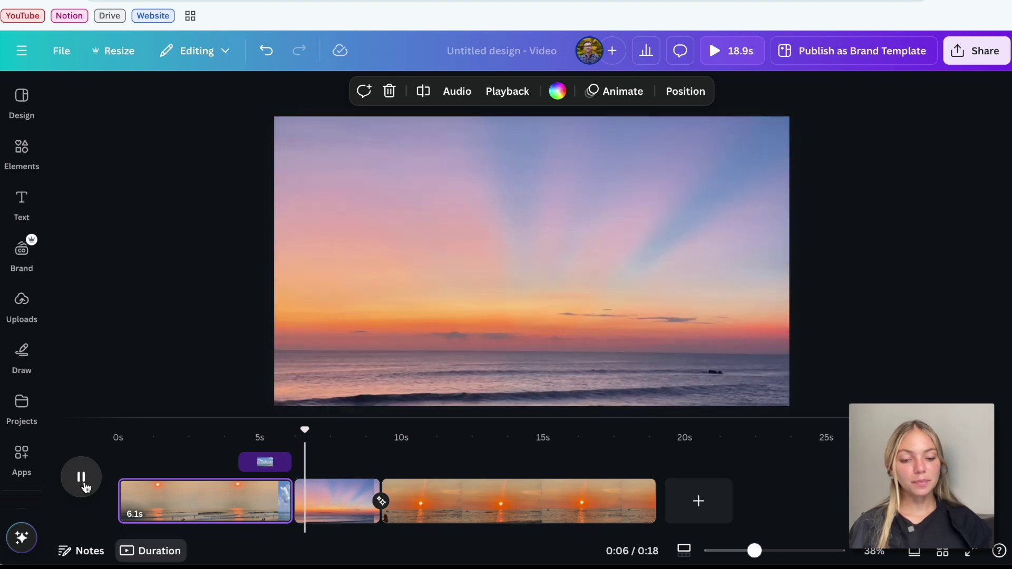
click(82, 477)
Add a heading reading 'BEACH LIFE' over the pink sunset clip
click(22, 206)
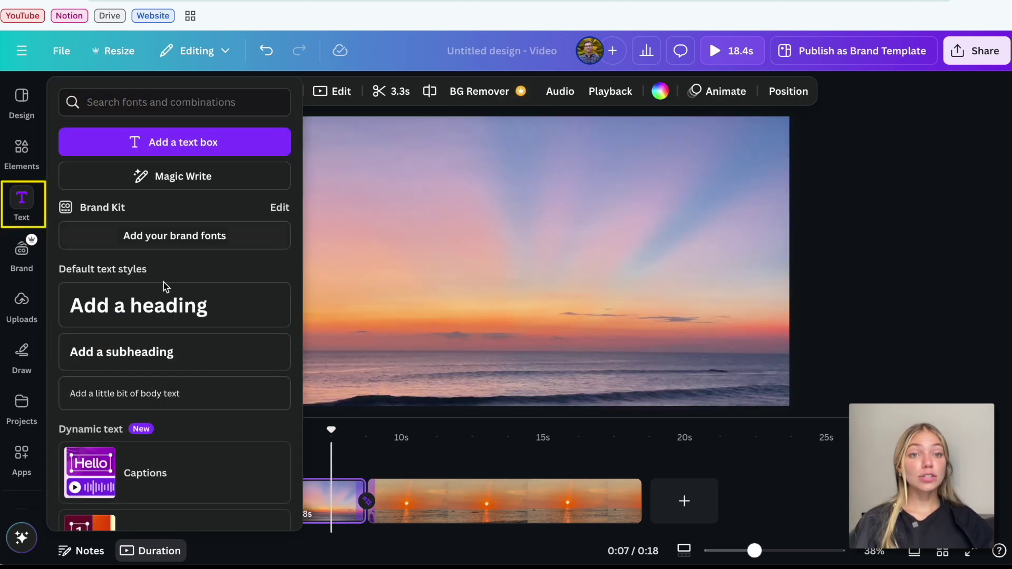
scroll(180, 331, down, 3)
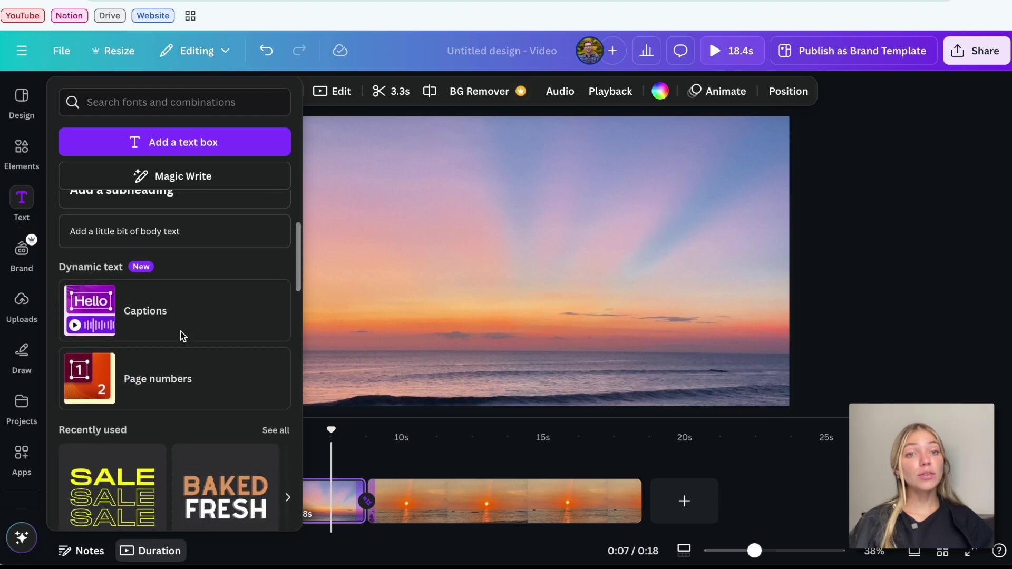
scroll(181, 331, down, 4)
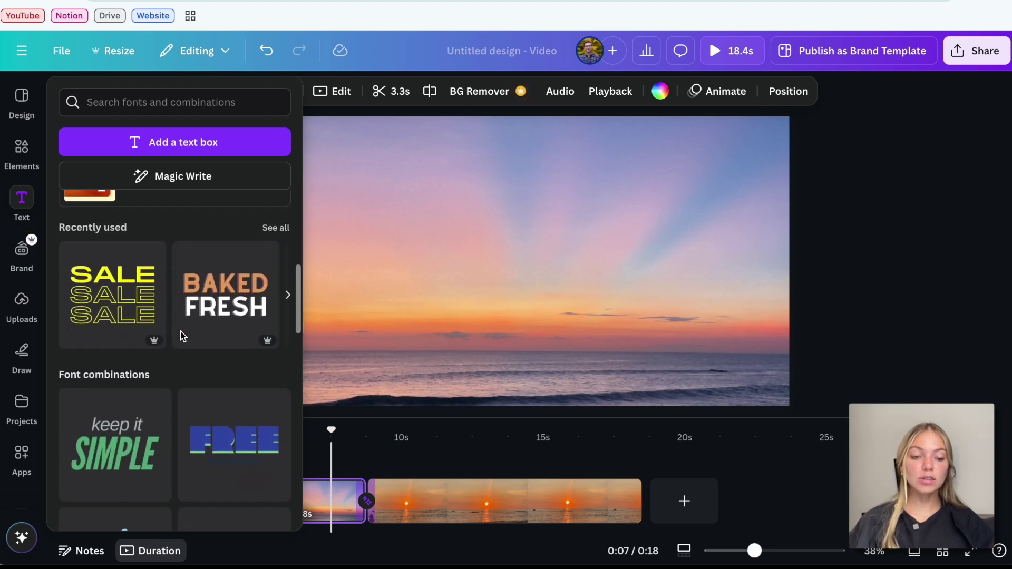
scroll(180, 331, down, 5)
key(t)
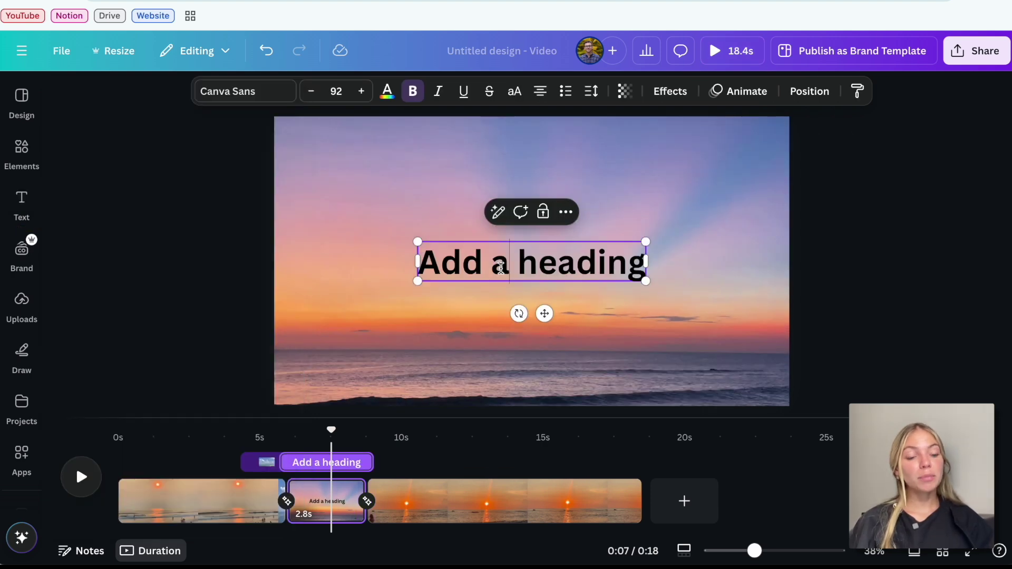
triple_click(520, 268)
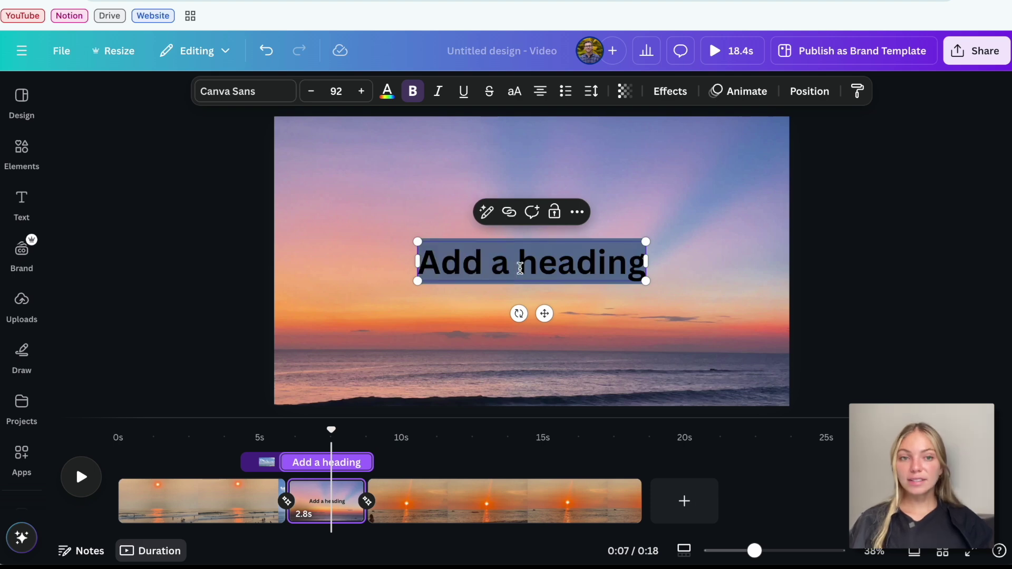
text(BEACH)
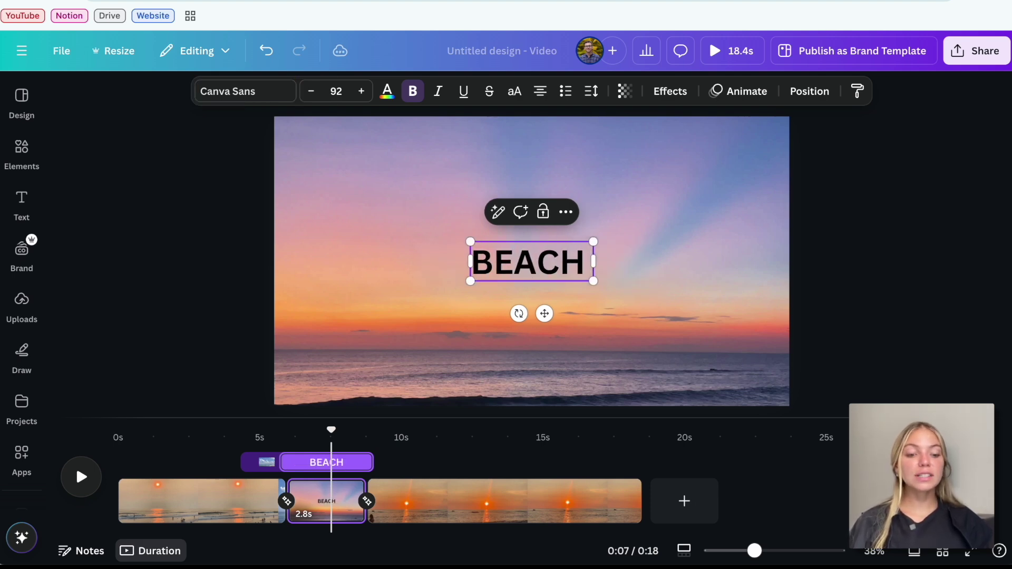
text( LIFE)
click(401, 337)
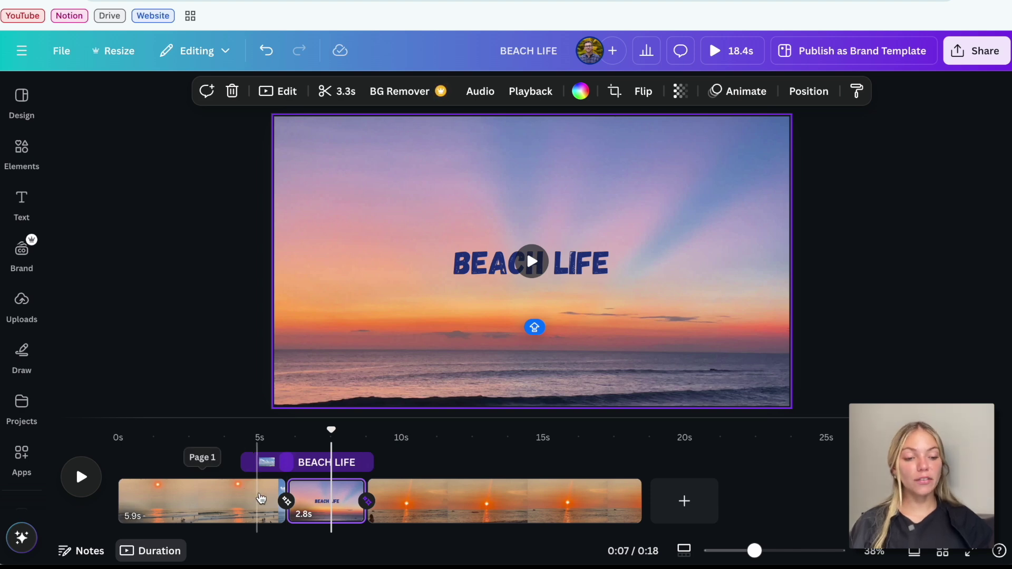
Preview the title, then trim the last sunset clip to 6.7 seconds
click(260, 499)
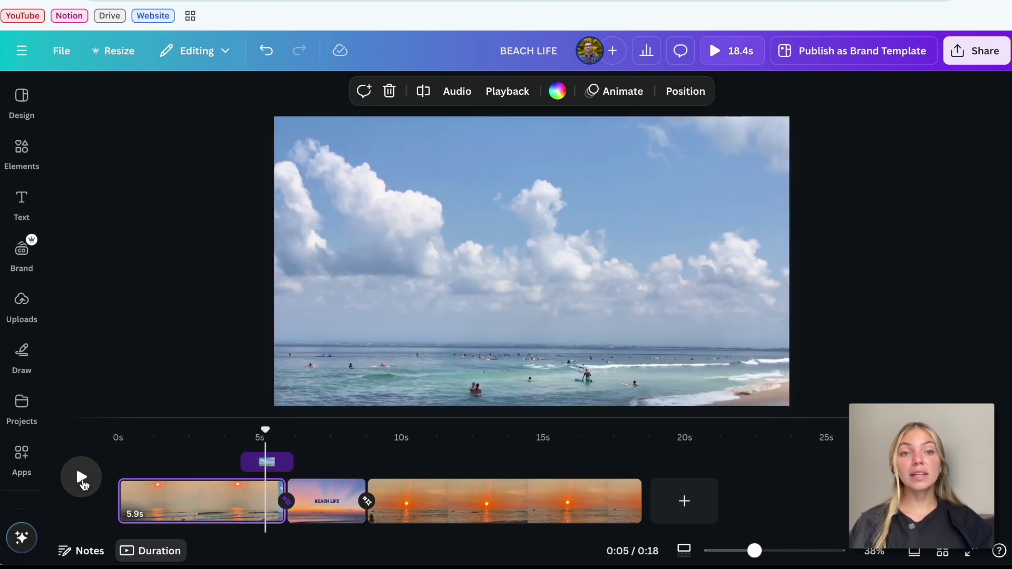
click(81, 478)
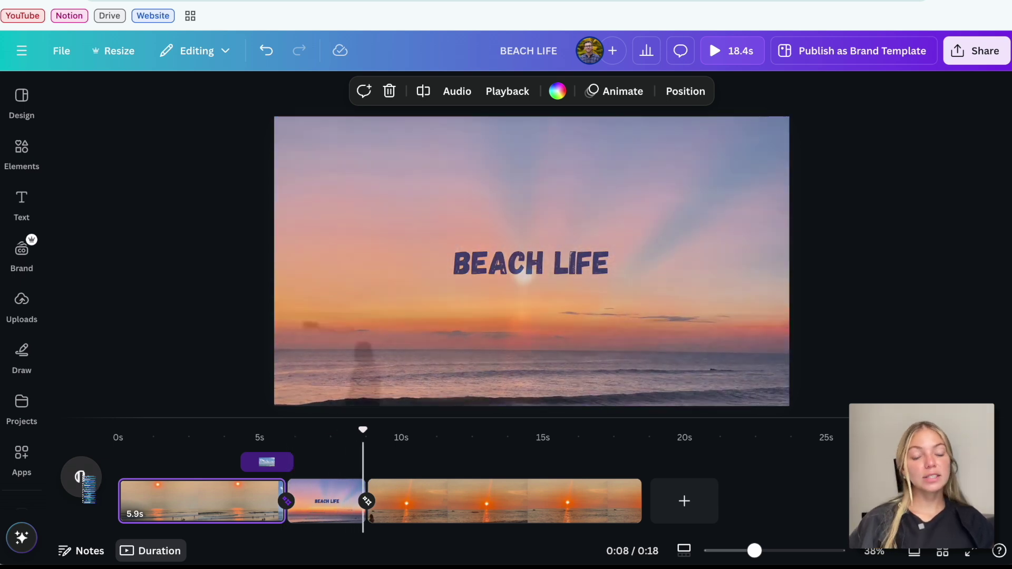
click(317, 498)
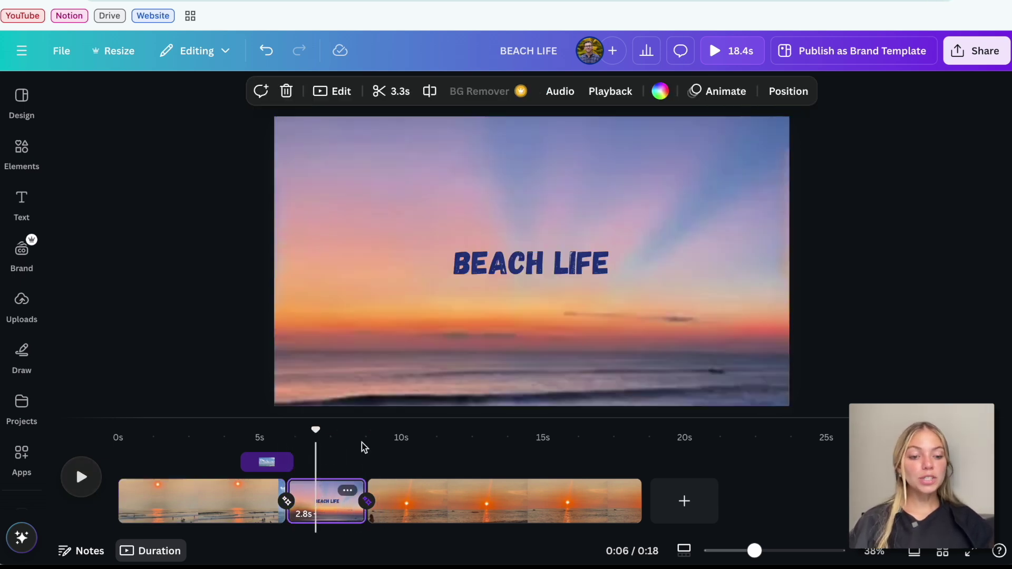
click(500, 258)
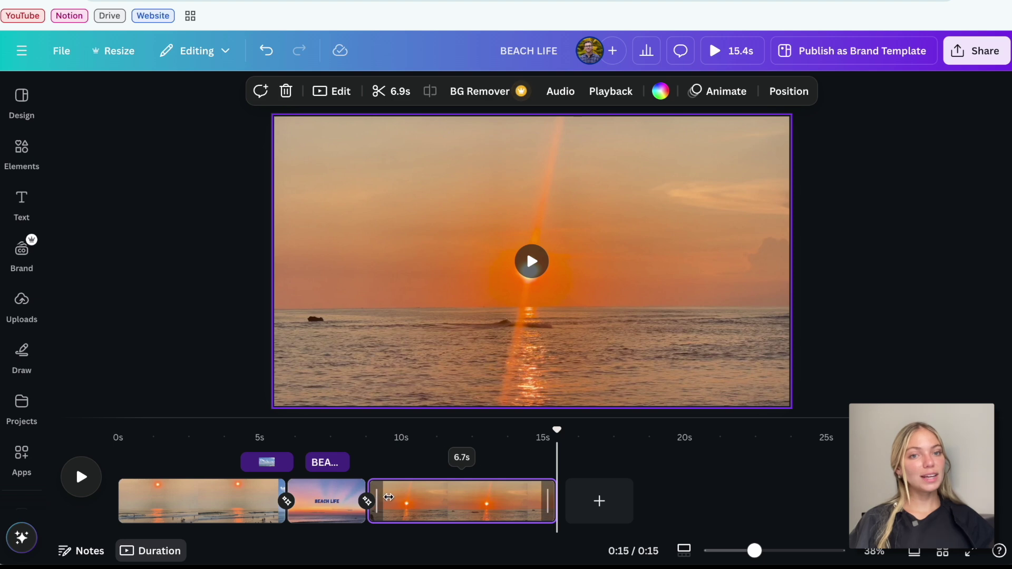
click(388, 498)
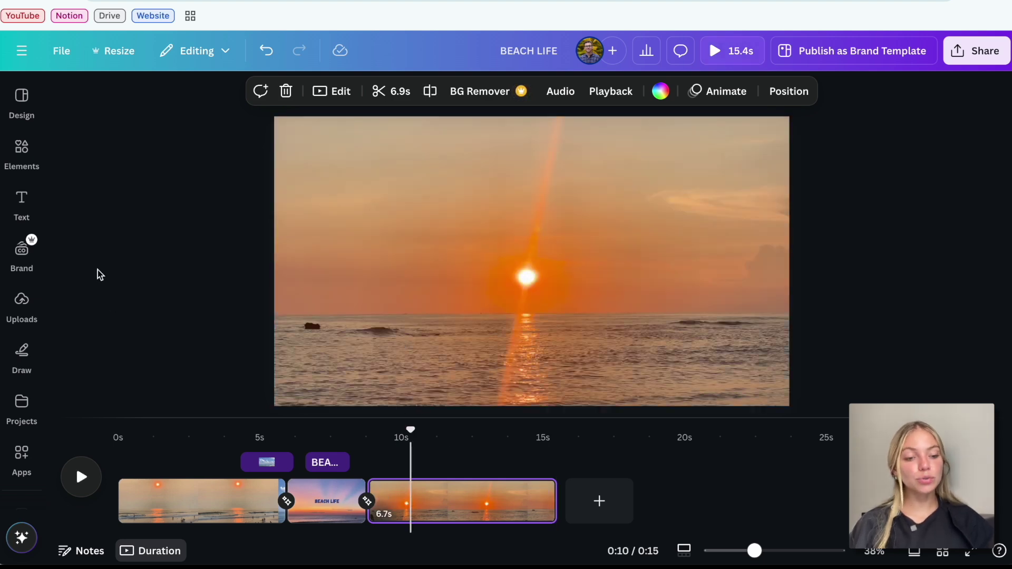
click(25, 150)
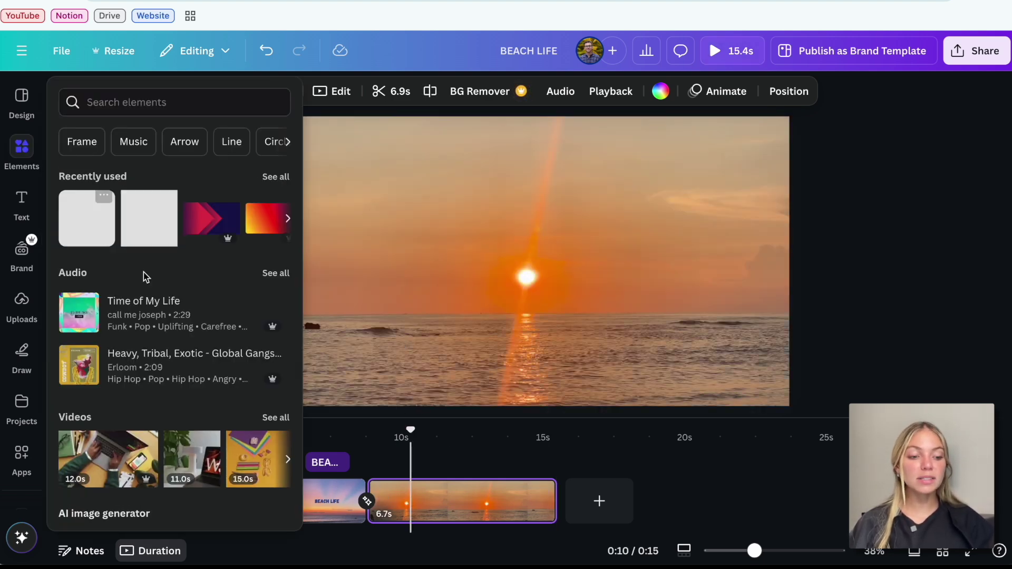
Add a polaroid-style photo frame from the Film and photo frames collection
scroll(181, 348, down, 5)
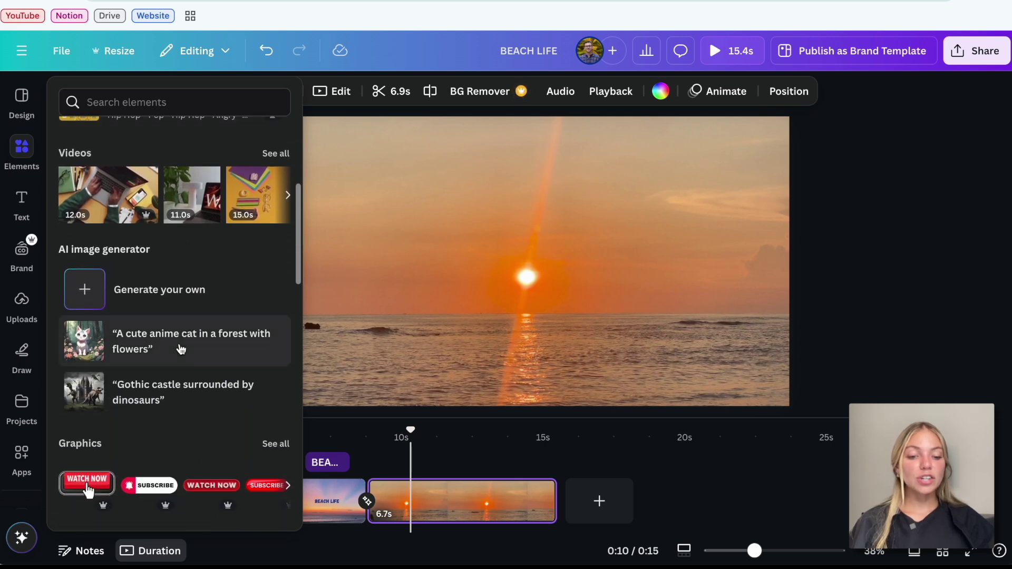
scroll(181, 348, down, 5)
click(158, 347)
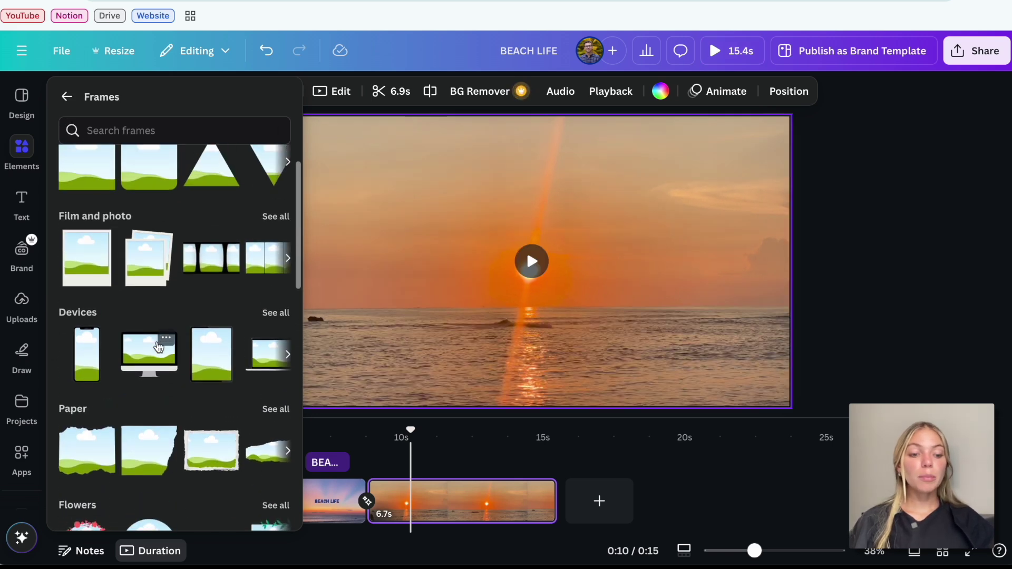
click(87, 303)
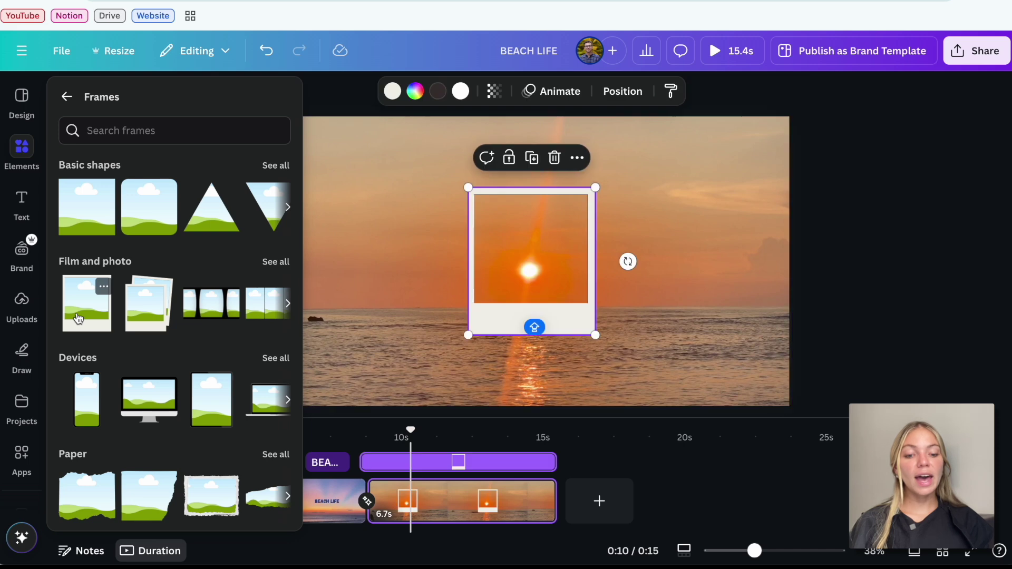
Shrink the polaroid frame into the top-right corner and fill it with the cloudy beach video
drag(594, 334, 582, 316)
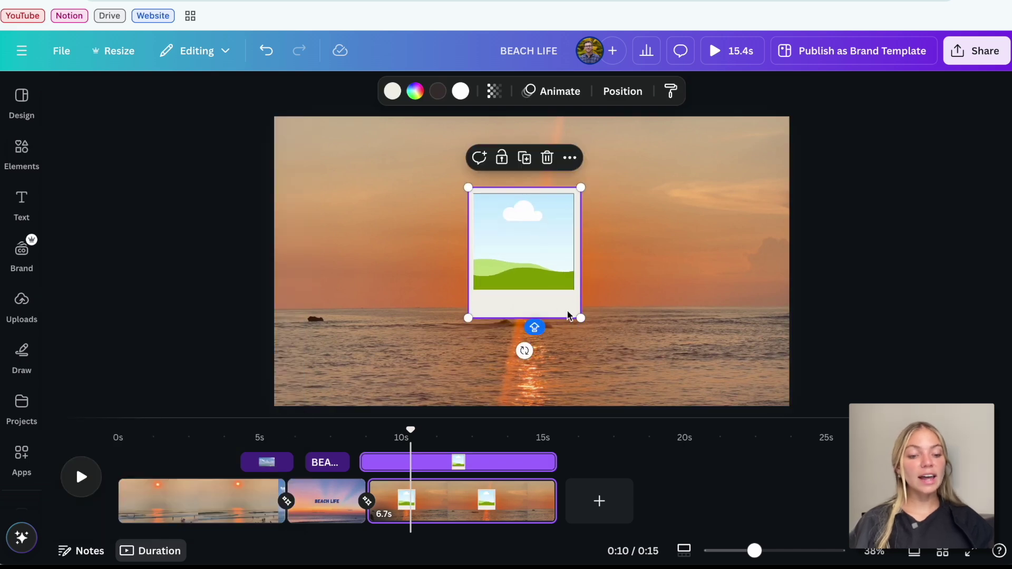
drag(538, 252, 718, 208)
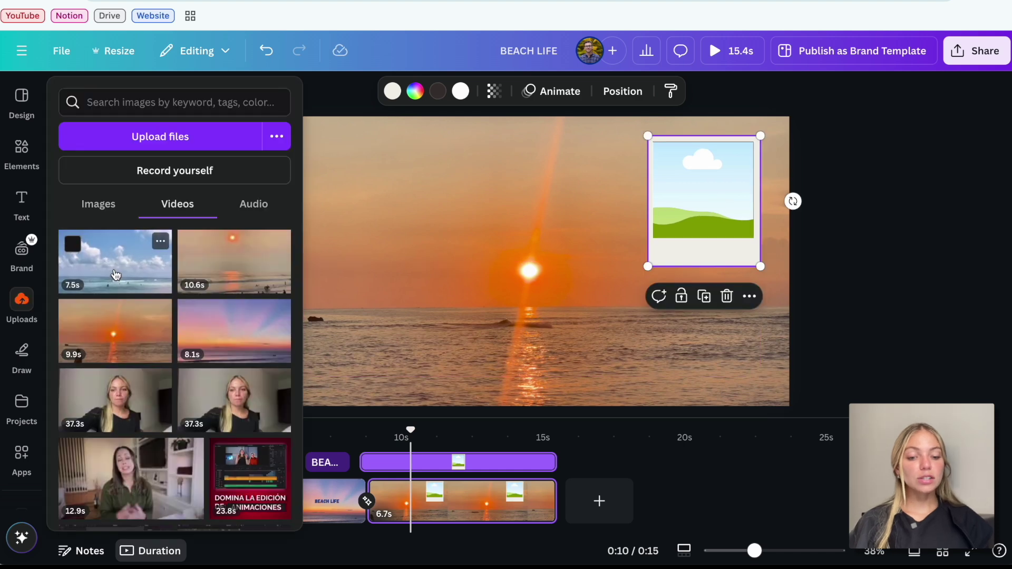
drag(600, 233, 672, 192)
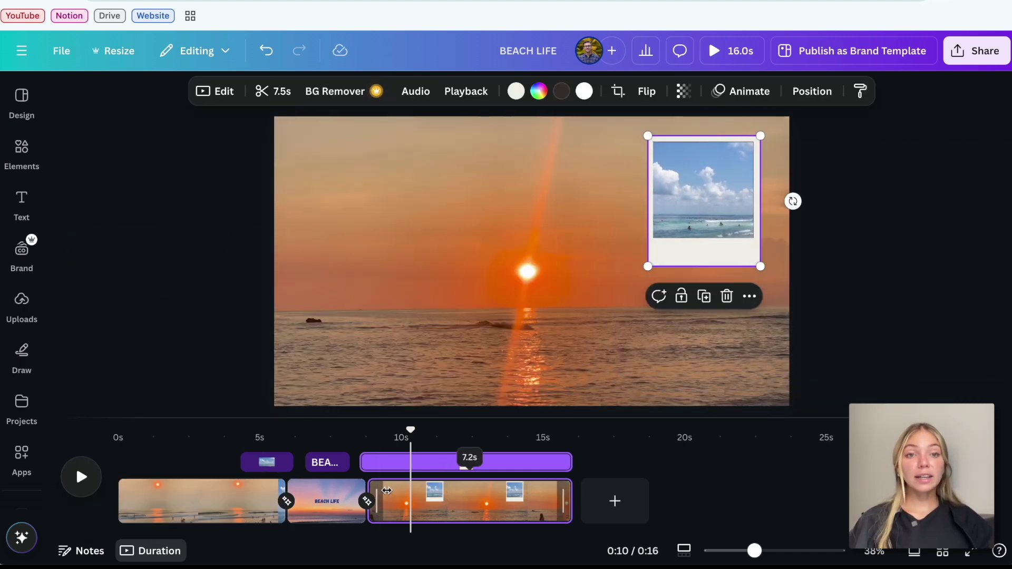
drag(411, 427, 370, 428)
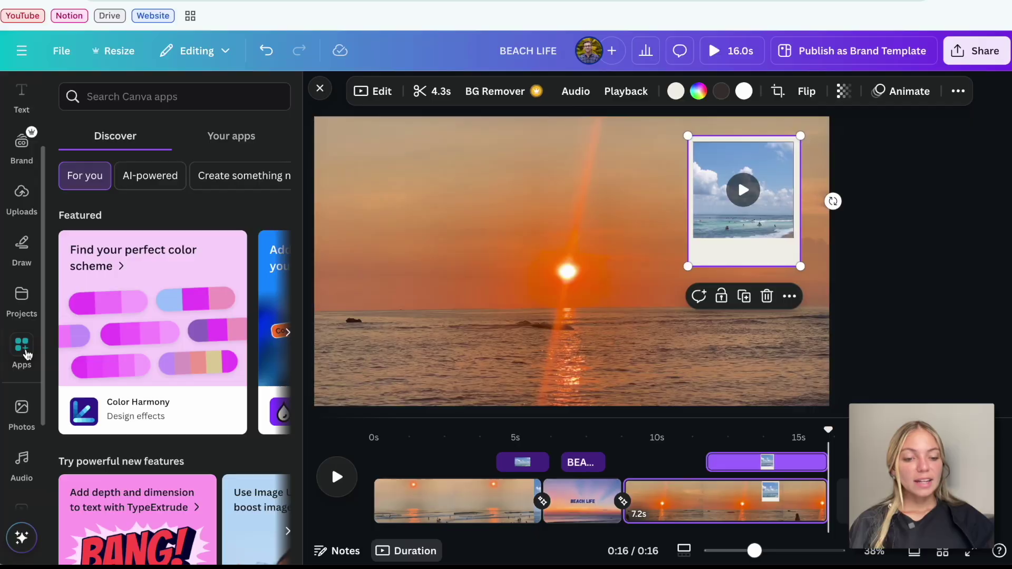
Trim the end of the music track beneath the clips
scroll(171, 316, down, 10)
scroll(171, 317, down, 1)
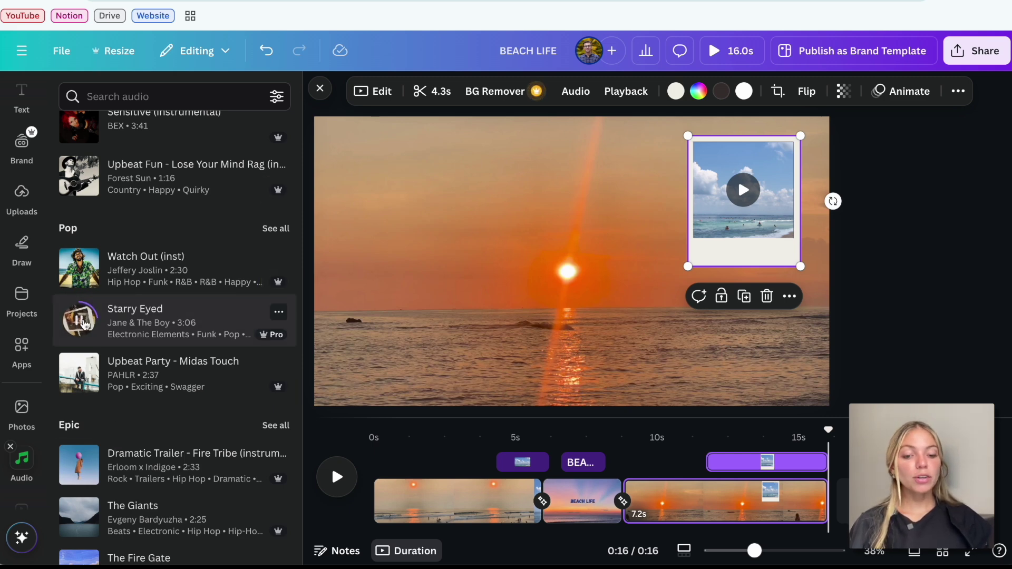
scroll(147, 410, down, 2)
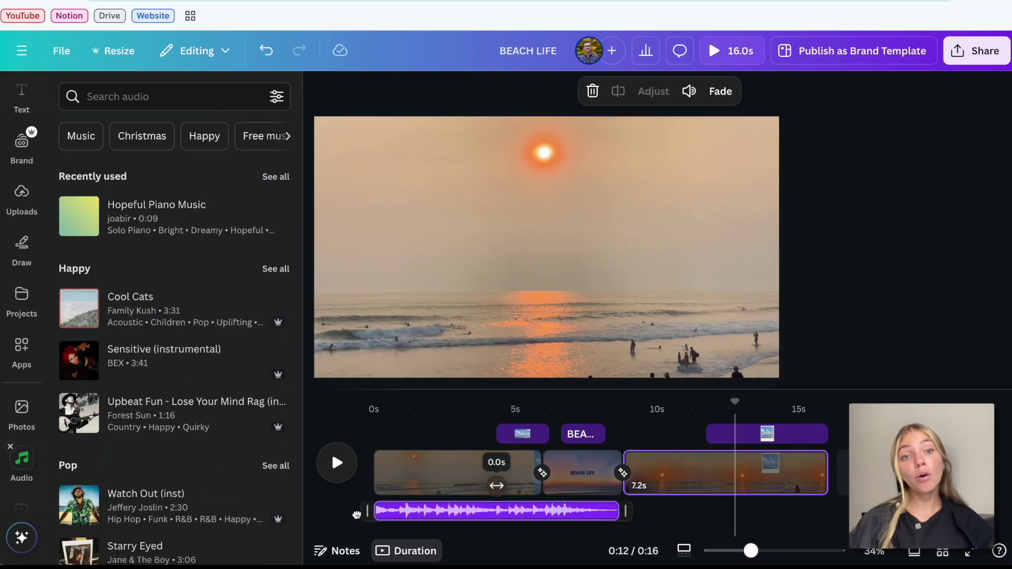
drag(827, 516, 618, 516)
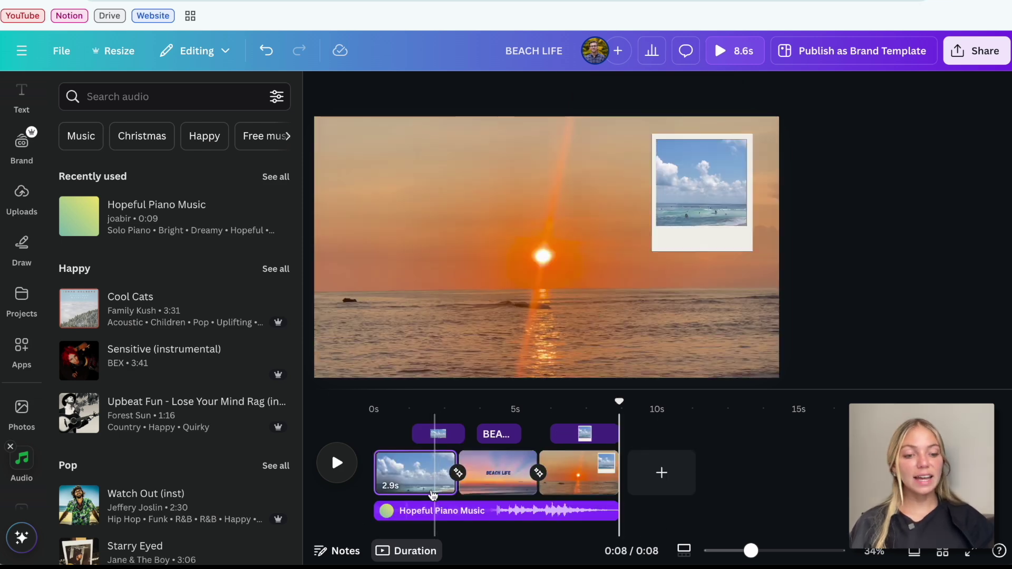
Mute the original sound of the cloudy beach, BEACH LIFE title, and sunset clips
click(428, 471)
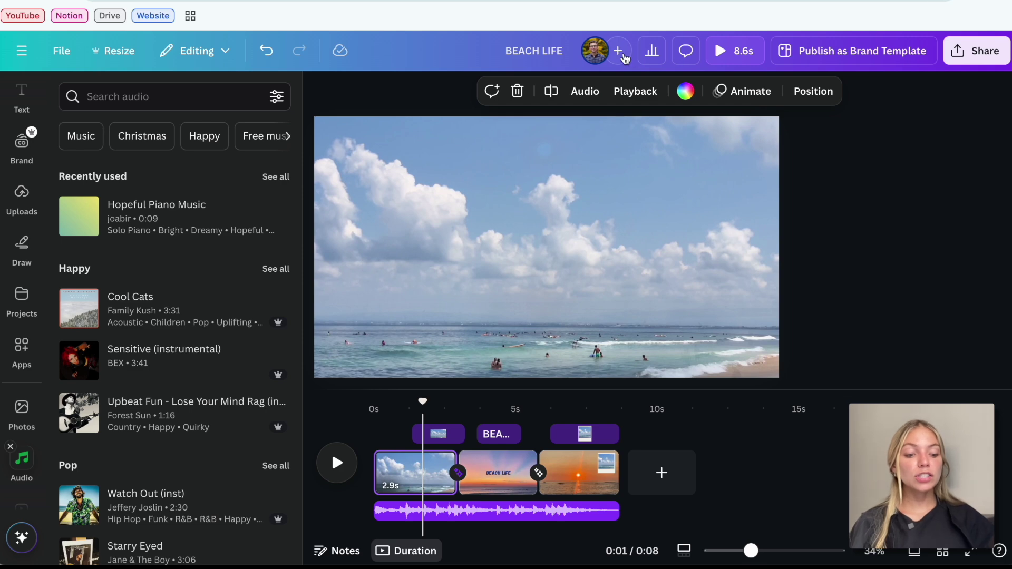
click(584, 91)
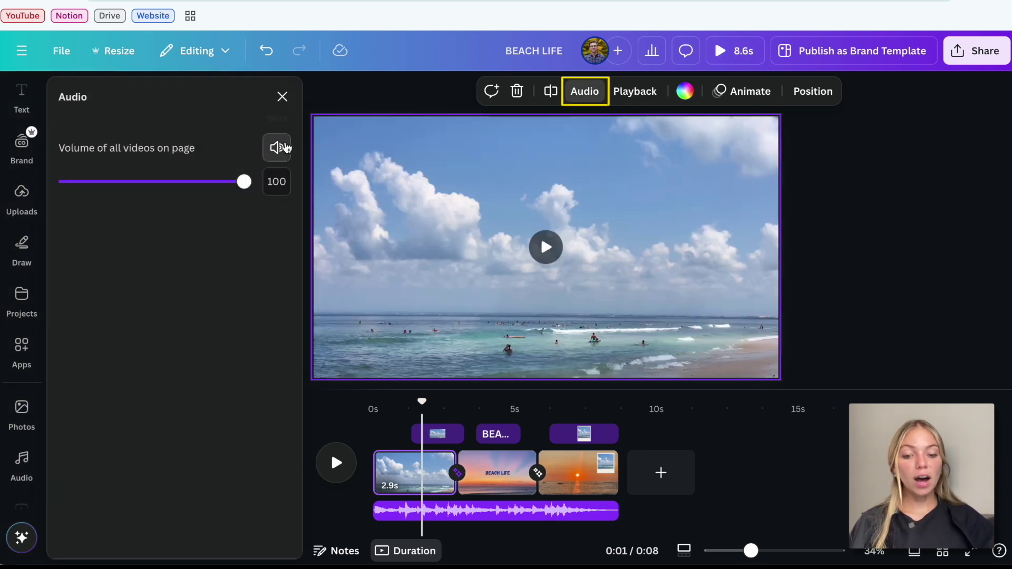
click(285, 147)
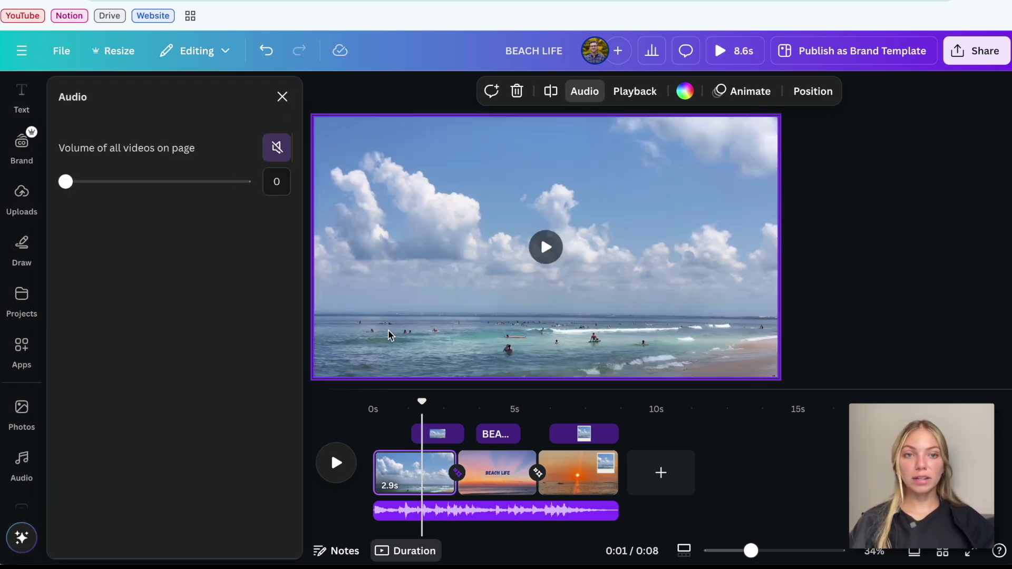
click(492, 473)
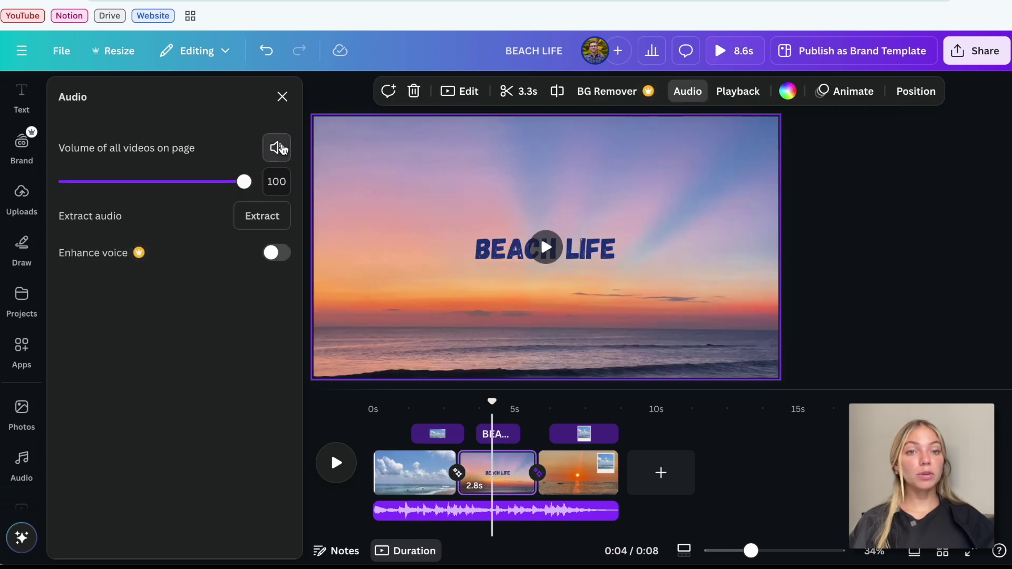
click(277, 148)
click(566, 475)
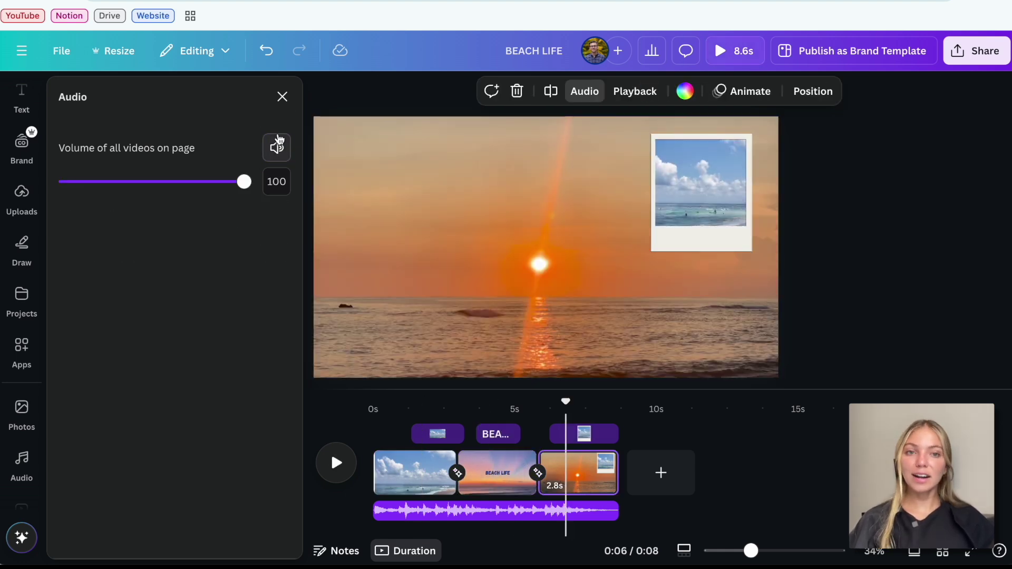
click(277, 148)
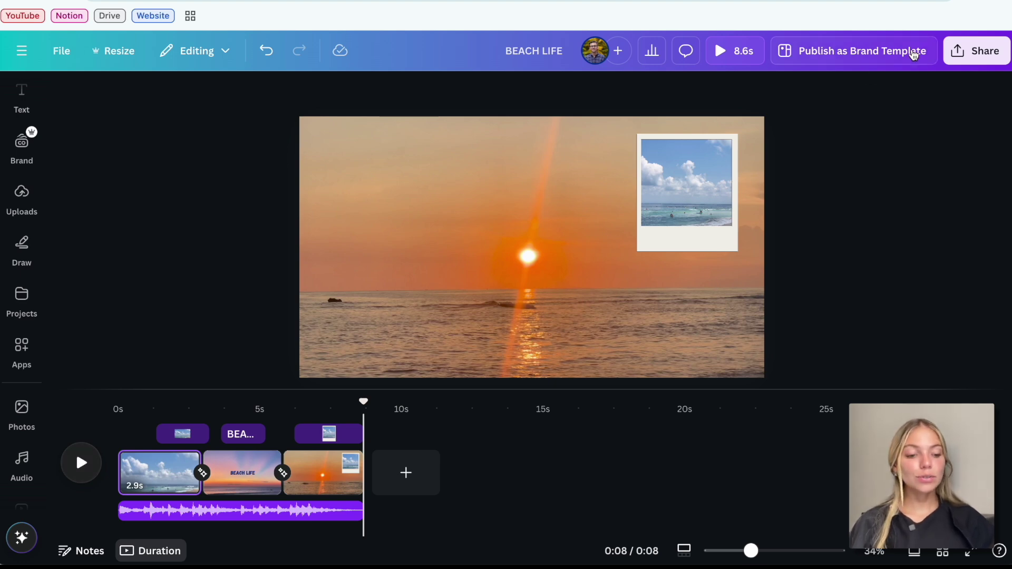
Set the download to MP4 Video at 1080p with all 3 pages selected
click(954, 53)
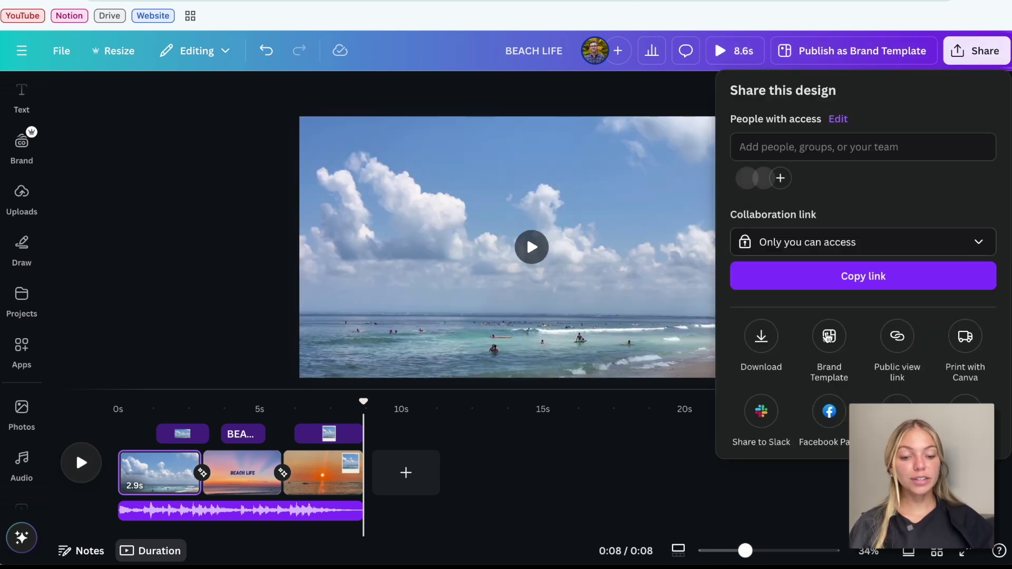
click(761, 337)
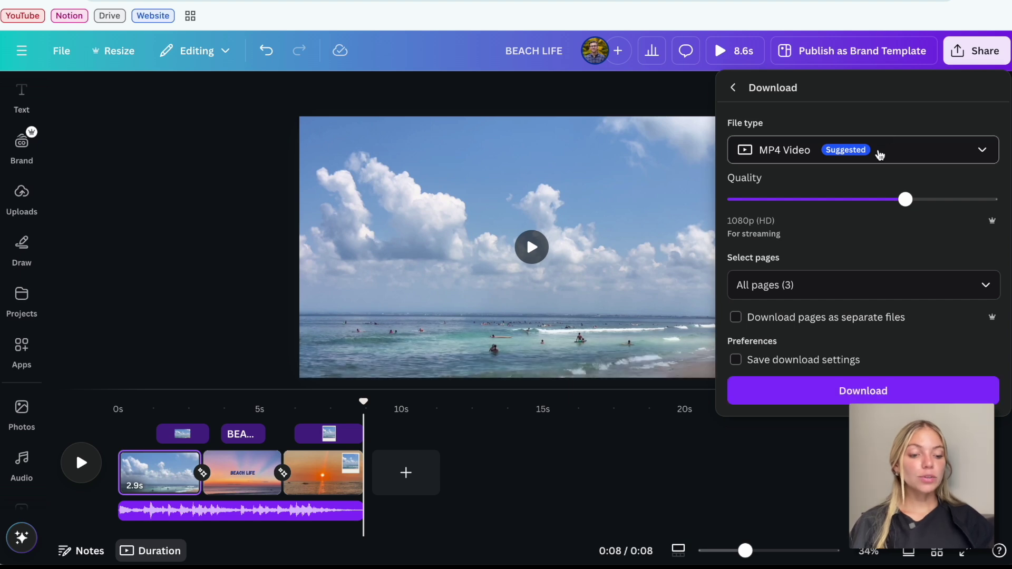
click(988, 293)
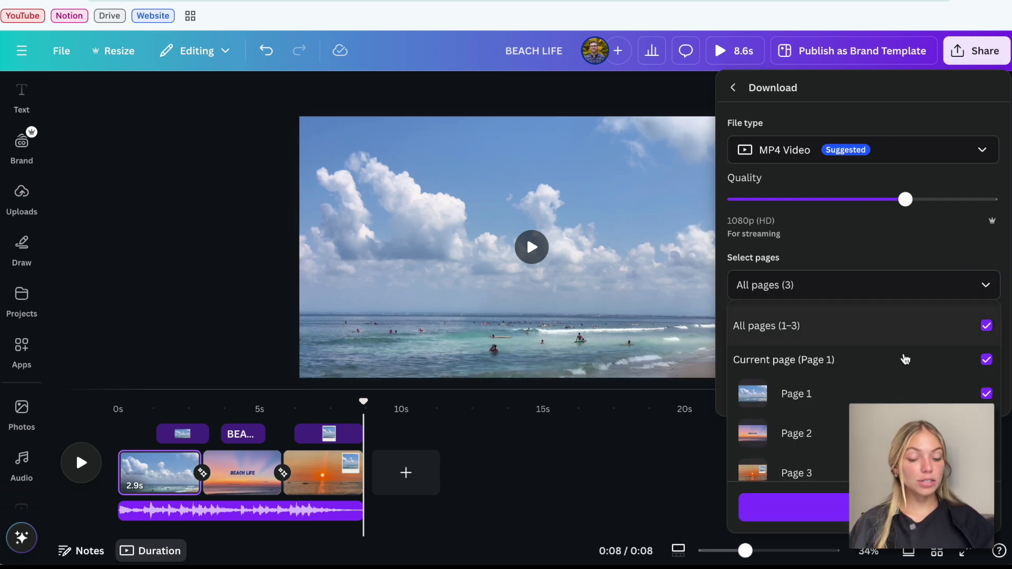
click(867, 507)
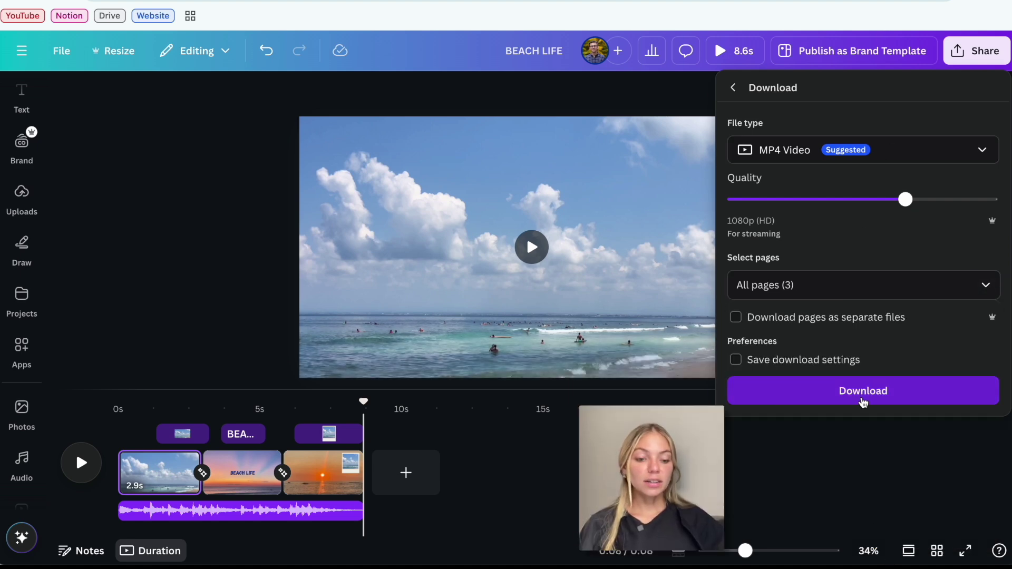